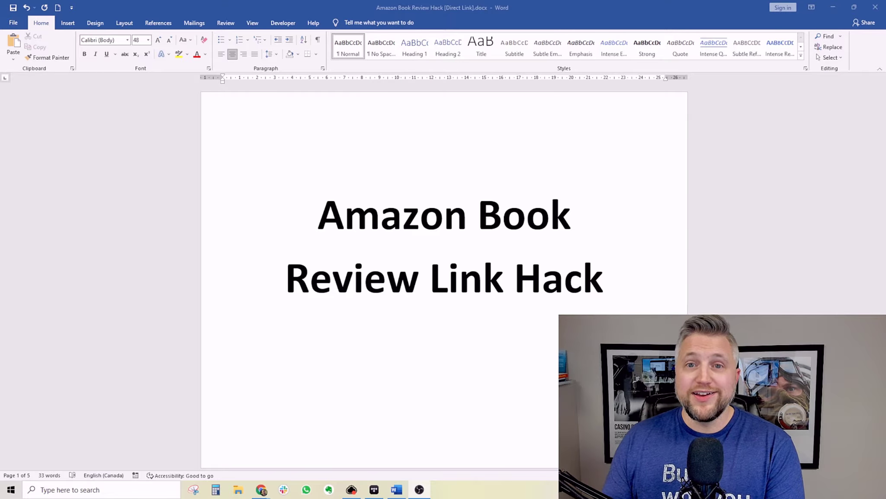
# Step: Scroll past the title page to page 2's bulleted agenda: Challenge/ Friction, Solution, BONUS
pyautogui.scroll(-1, 530, 250)
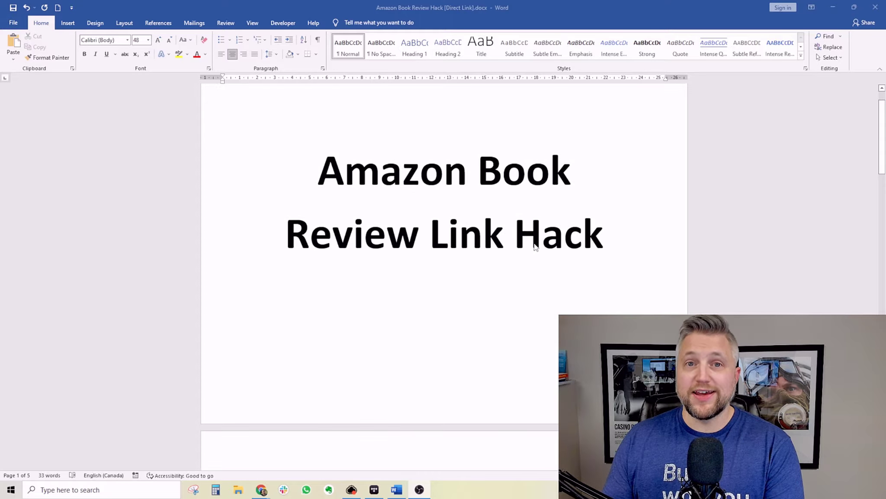
pyautogui.scroll(-5, 536, 245)
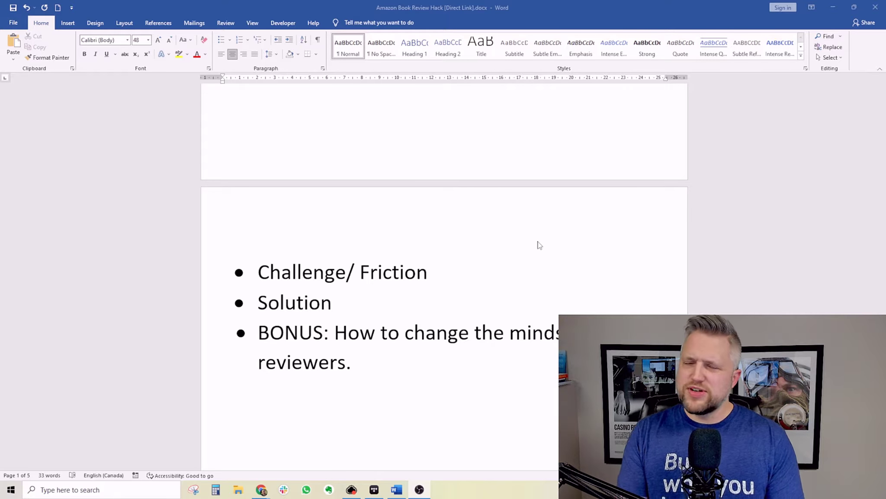
pyautogui.scroll(-2, 573, 253)
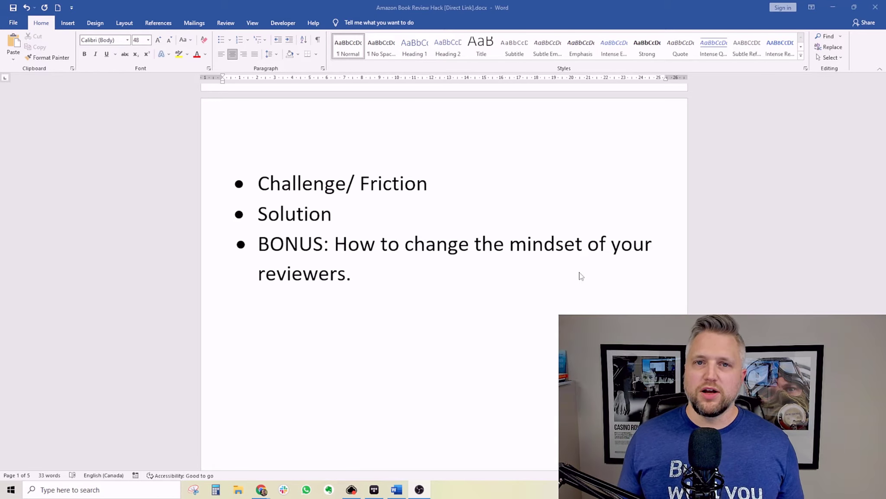
# Step: In the Amazon 'random book' results, view the Quests book's page, then return to the results
pyautogui.hotkey('alt', 'Tab')
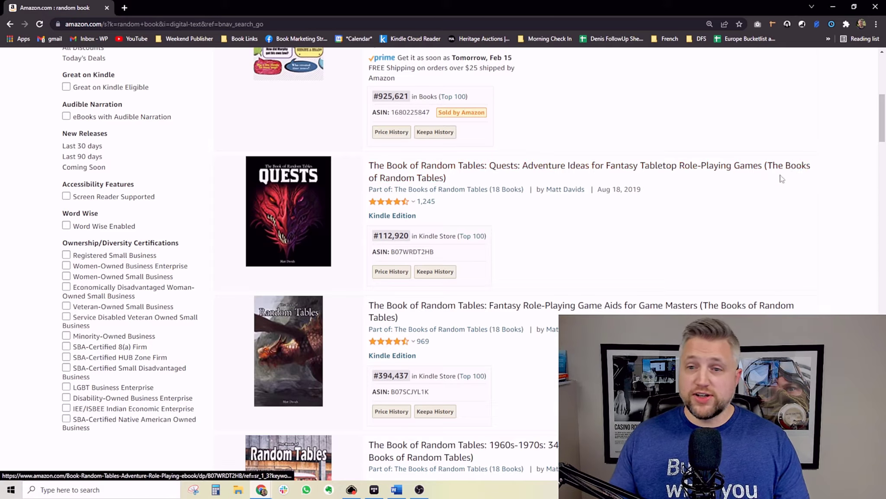
pyautogui.scroll(8, 213, 79)
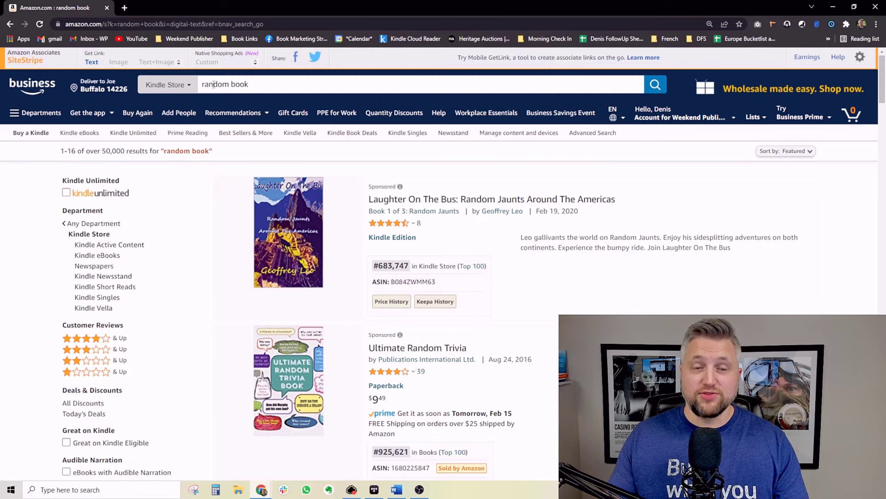
pyautogui.scroll(-8, 553, 245)
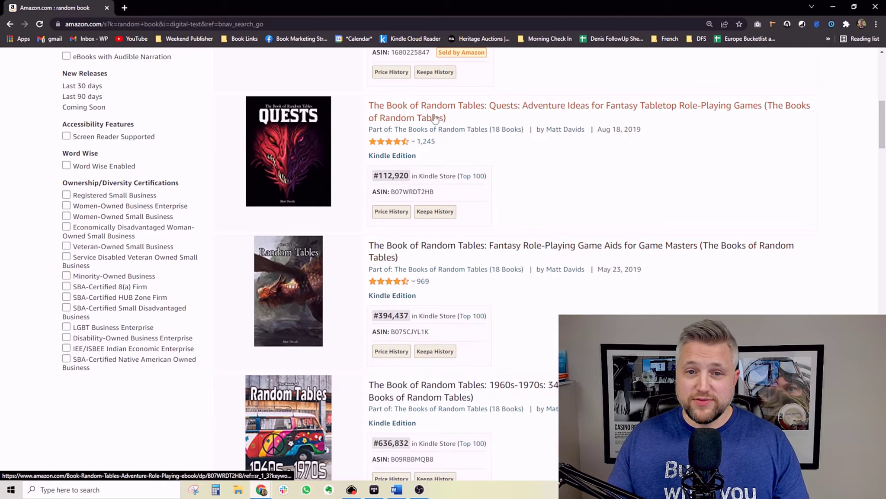
pyautogui.click(421, 111)
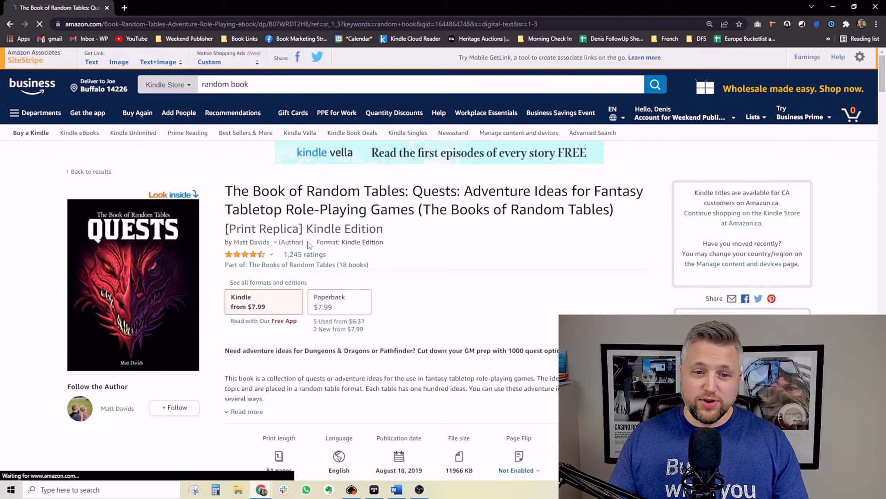
pyautogui.scroll(-15, 59, 324)
pyautogui.scroll(15, 58, 324)
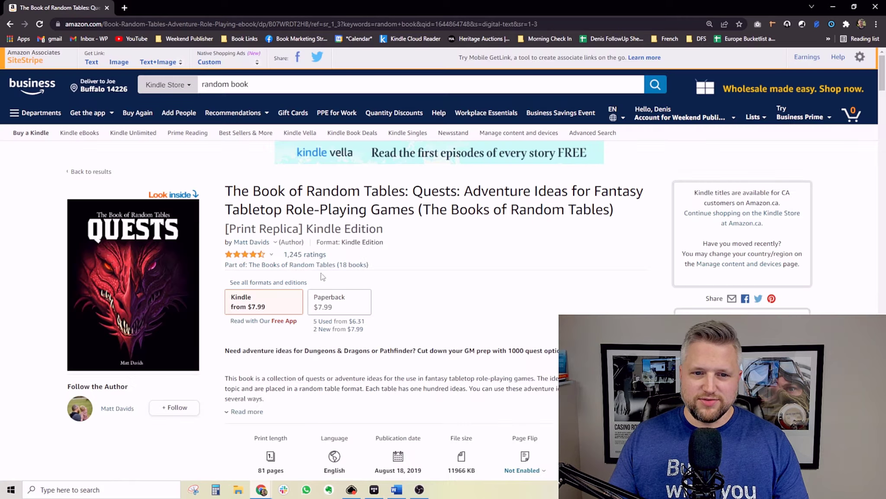
pyautogui.hotkey('alt', 'Left')
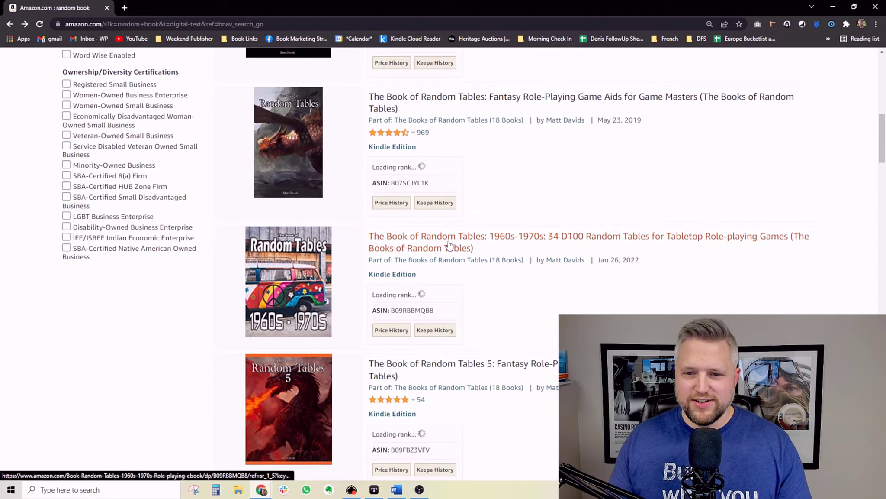
# Step: Open the 1960s-1970s book's product page and highlight '1960s-1970s' in its title
pyautogui.scroll(4, 514, 246)
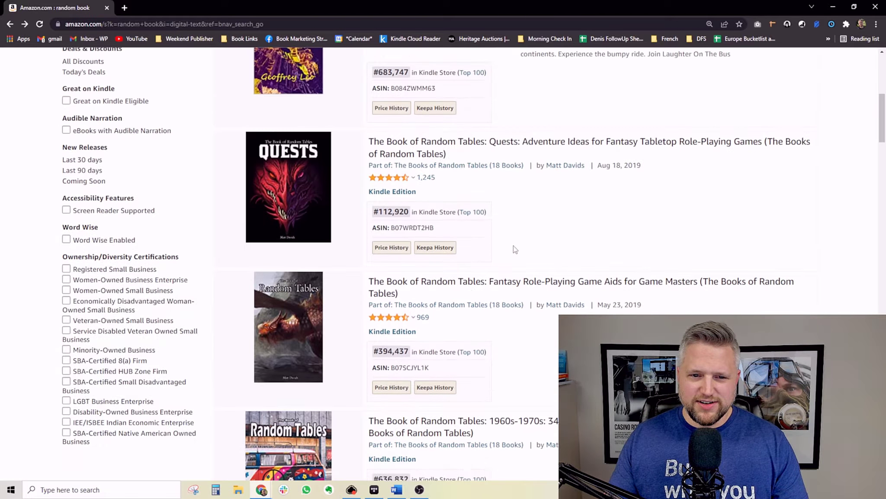
pyautogui.scroll(-4, 514, 246)
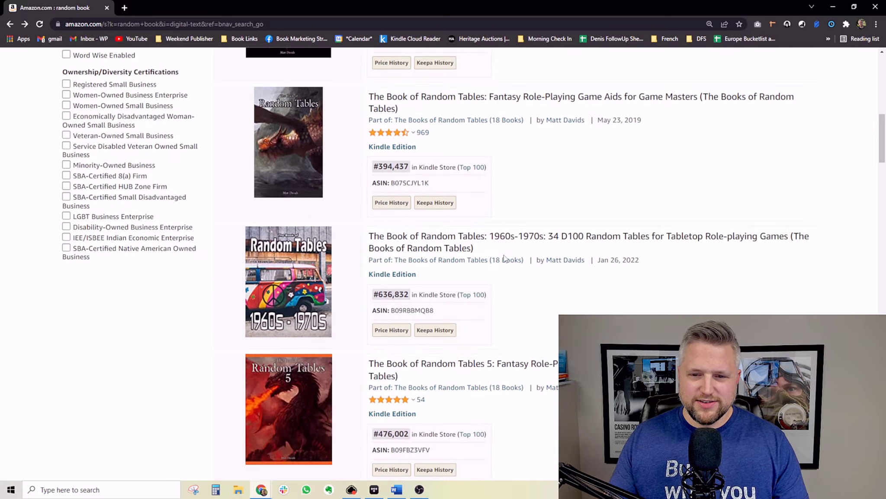
pyautogui.click(473, 242)
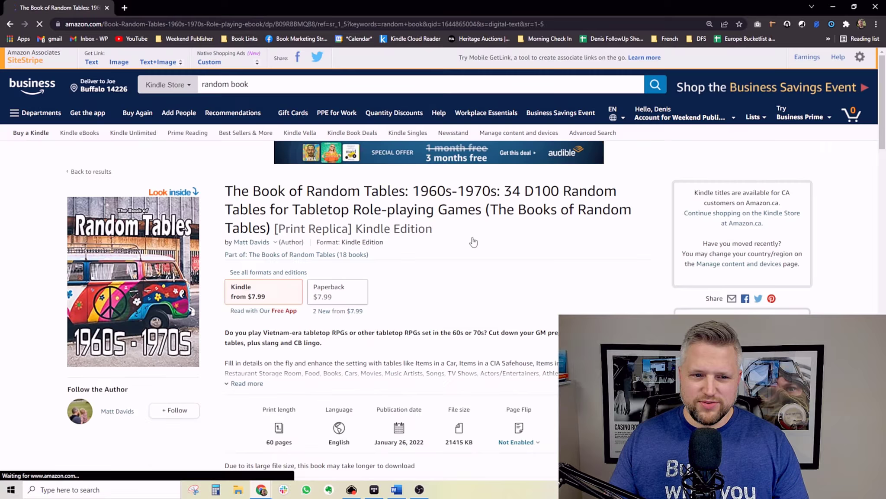
pyautogui.scroll(-15, 473, 240)
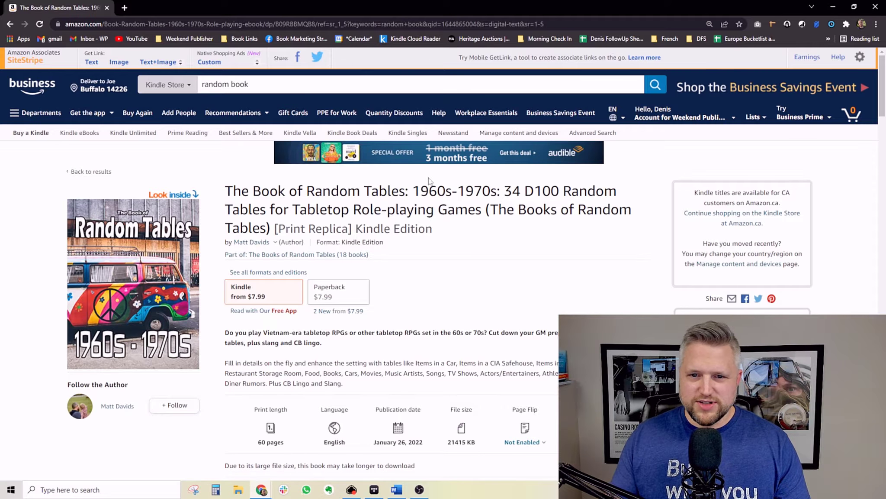
pyautogui.moveTo(412, 190); pyautogui.dragTo(496, 190)
# Step: Highlight the January 26, 2022 publication date, then scroll to the empty Customer reviews section
pyautogui.click(497, 189)
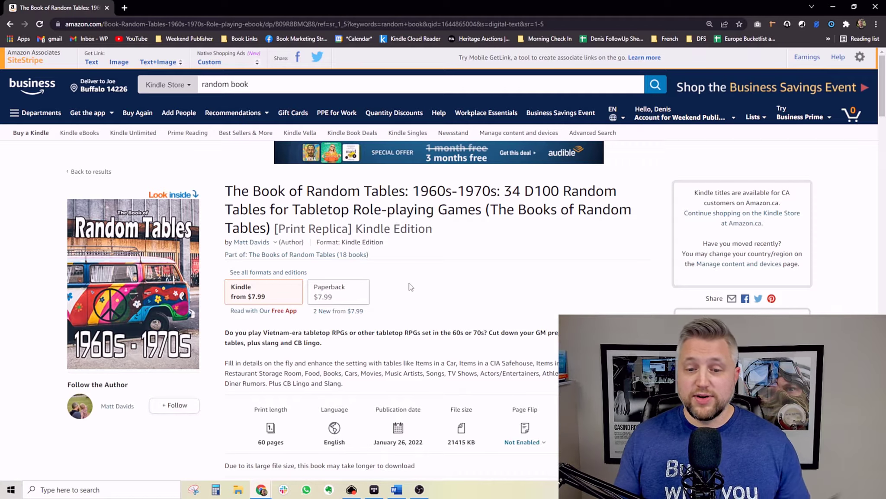
pyautogui.moveTo(373, 443)
pyautogui.mouseDown()
pyautogui.moveTo(421, 443)
pyautogui.moveTo(375, 444)
pyautogui.mouseUp()
pyautogui.click(424, 447)
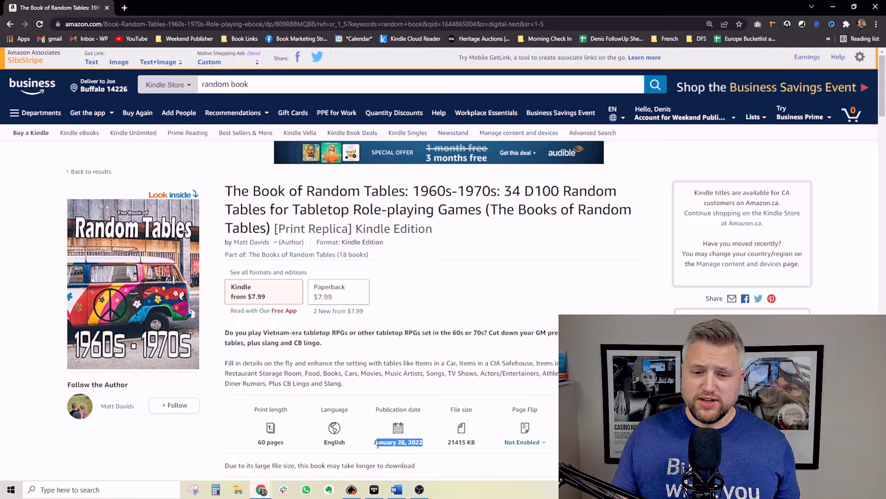
pyautogui.click(377, 444)
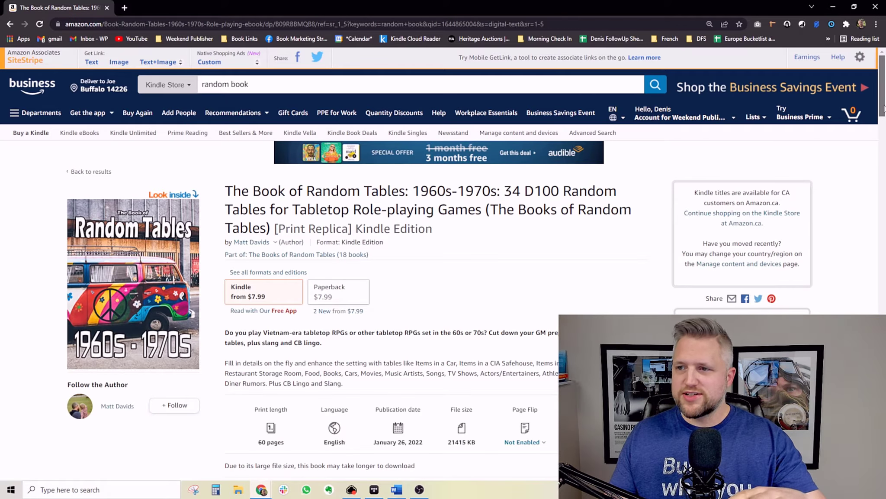
pyautogui.click(882, 186)
pyautogui.moveTo(881, 185); pyautogui.dragTo(882, 412)
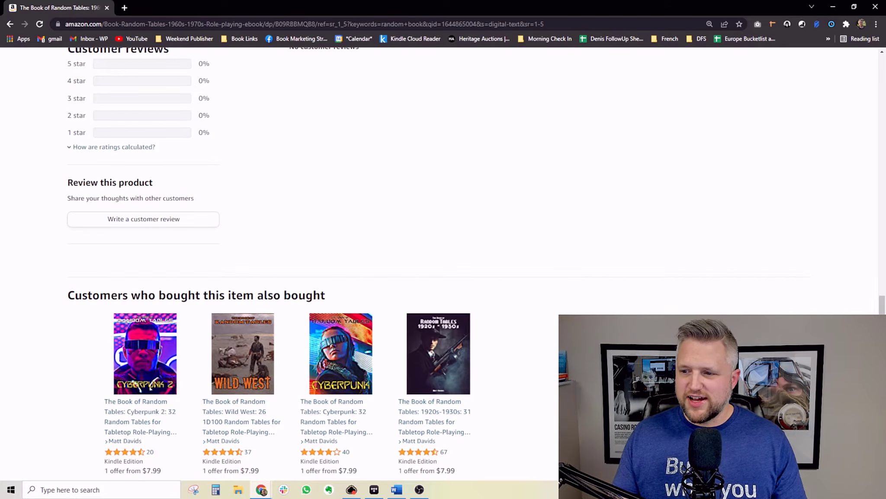
pyautogui.scroll(-10, 876, 246)
pyautogui.scroll(15, 875, 245)
pyautogui.scroll(-5, 820, 163)
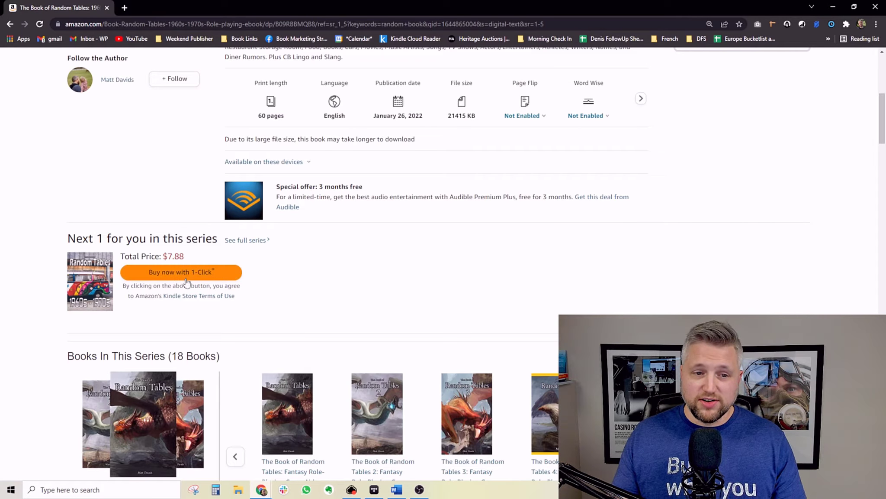
pyautogui.scroll(1, 329, 271)
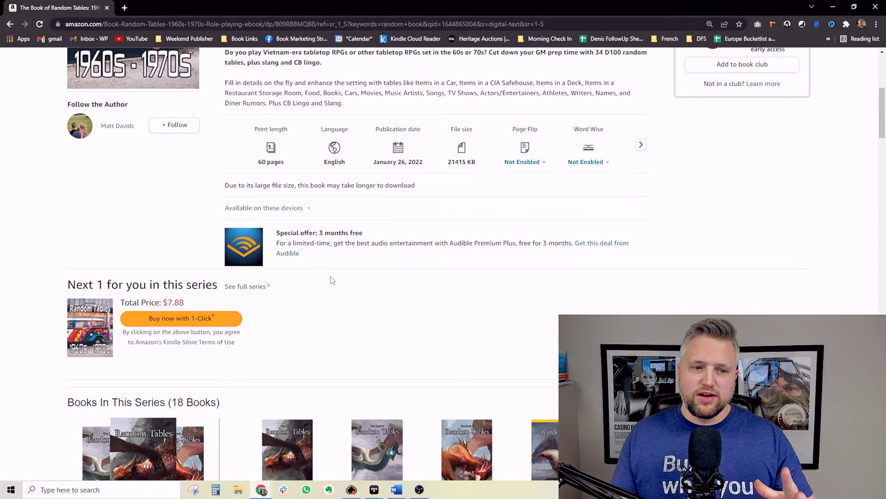
pyautogui.scroll(4, 333, 277)
pyautogui.scroll(1, 332, 281)
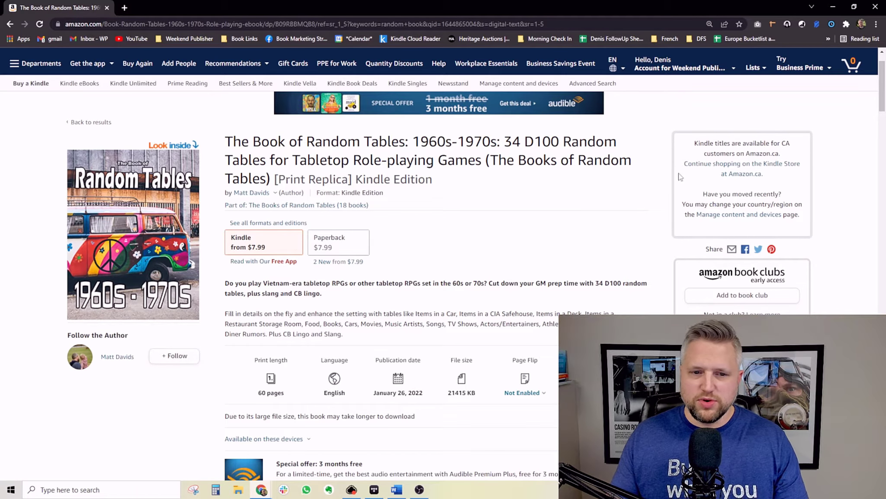
pyautogui.scroll(-5, 586, 238)
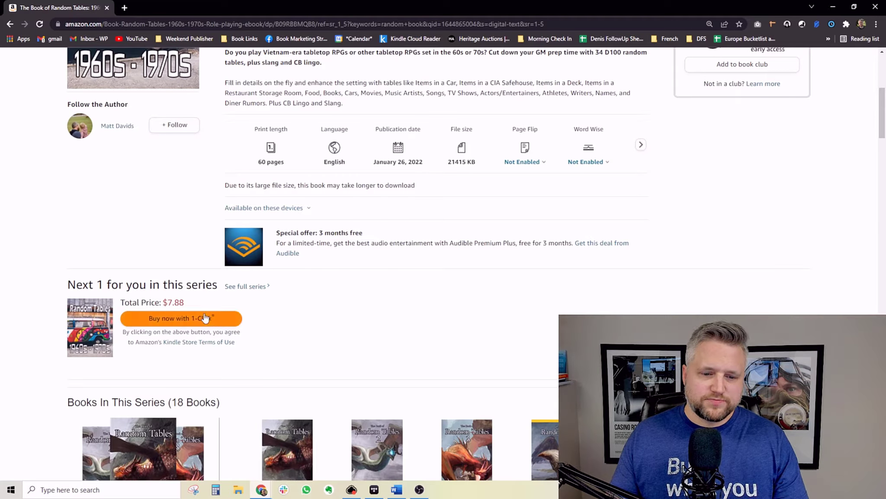
pyautogui.scroll(-3, 225, 307)
pyautogui.scroll(6, 371, 286)
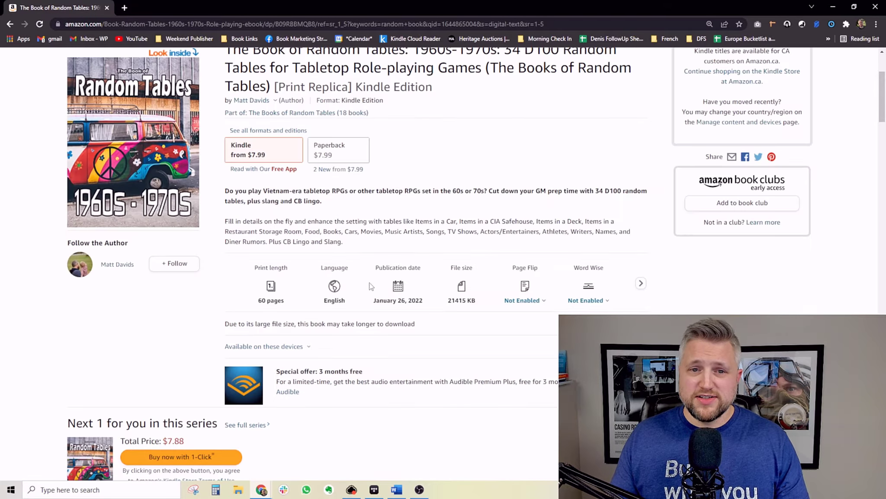
pyautogui.scroll(2, 371, 286)
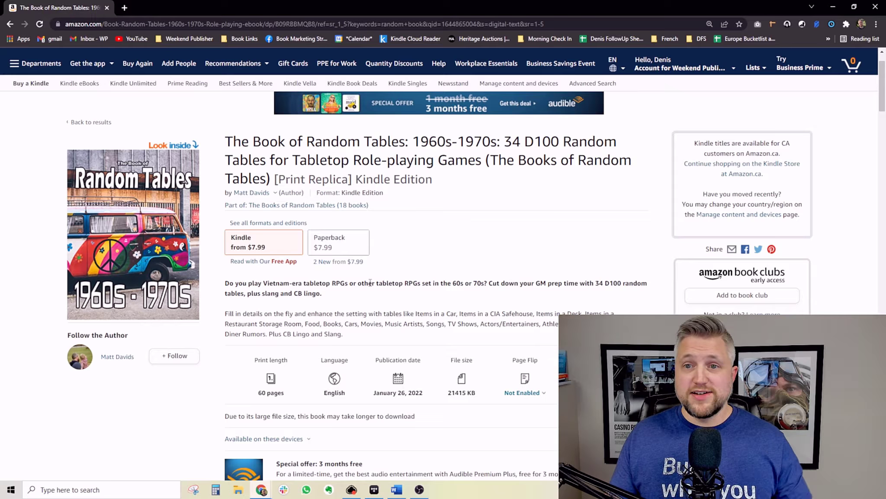
pyautogui.scroll(-5, 314, 274)
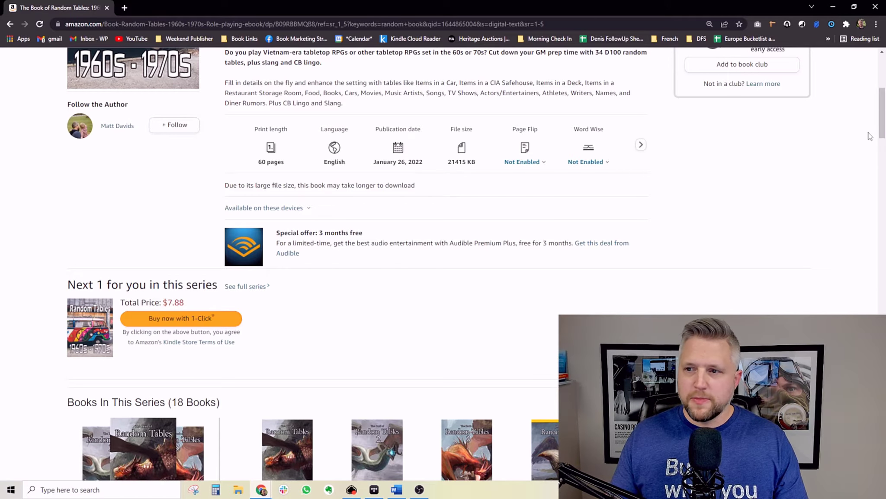
pyautogui.scroll(-20, 229, 260)
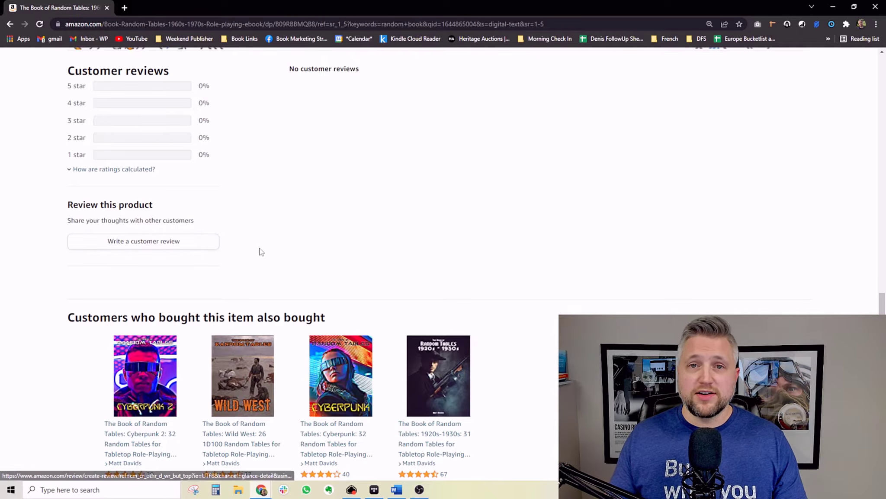
pyautogui.scroll(1, 264, 253)
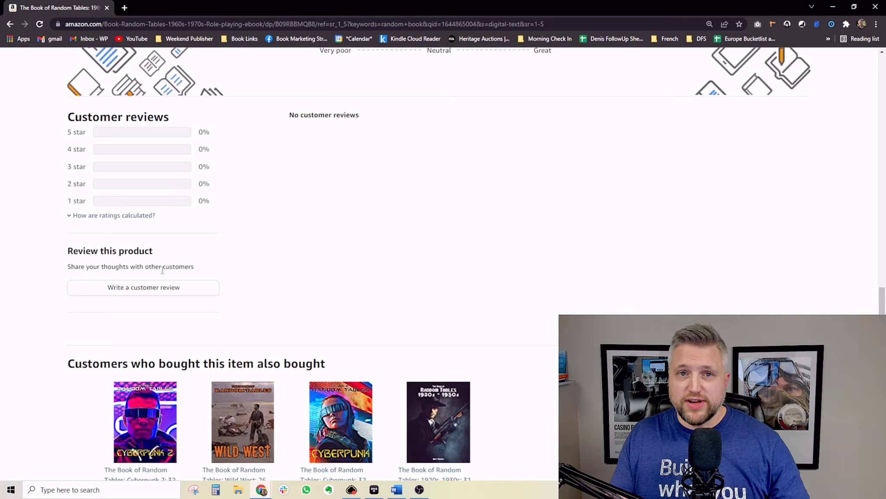
pyautogui.click(145, 287)
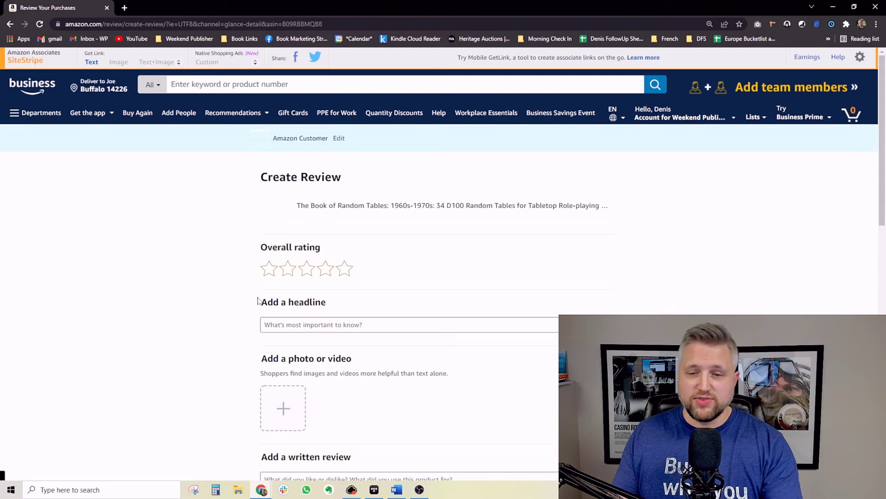
pyautogui.click(10, 24)
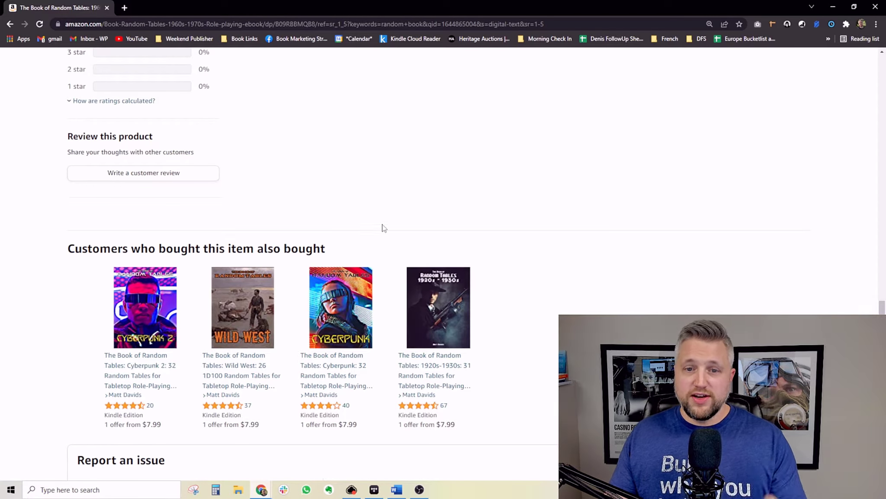
# Step: In Word, scroll to page 3 and highlight the review link up to the Amazon.com part
pyautogui.click(397, 489)
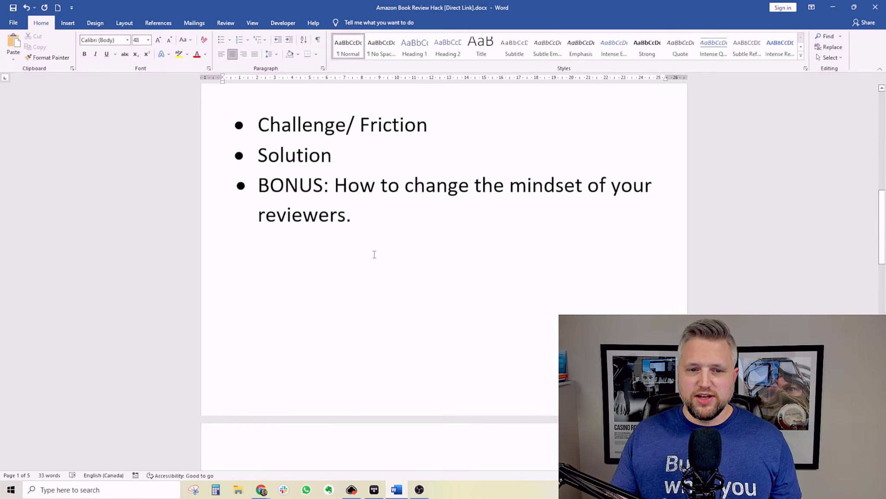
pyautogui.scroll(-10, 374, 254)
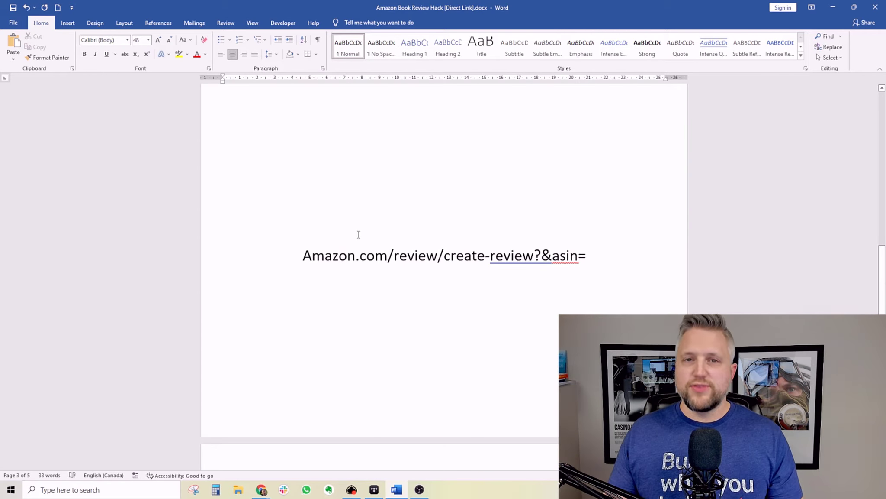
pyautogui.moveTo(303, 256); pyautogui.dragTo(598, 257)
pyautogui.click(585, 259)
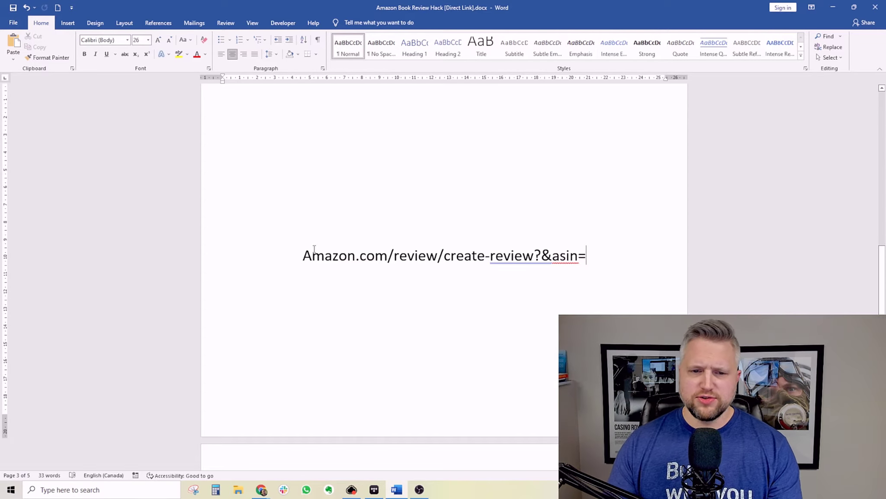
pyautogui.moveTo(303, 254); pyautogui.dragTo(552, 255)
pyautogui.click(458, 260)
# Step: Highlight the '&' and 'asin' parts of the link, leaving the caret after the equals sign
pyautogui.click(524, 253)
pyautogui.click(551, 254)
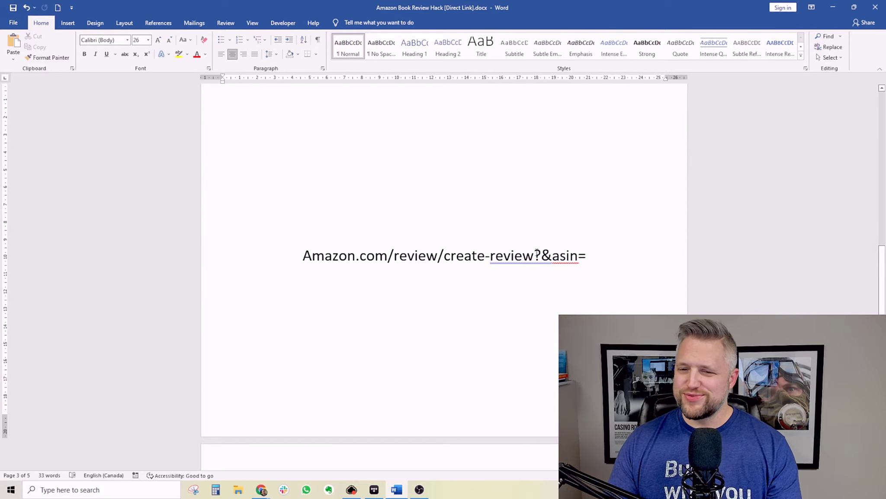
pyautogui.moveTo(541, 254); pyautogui.dragTo(554, 252)
pyautogui.click(555, 252)
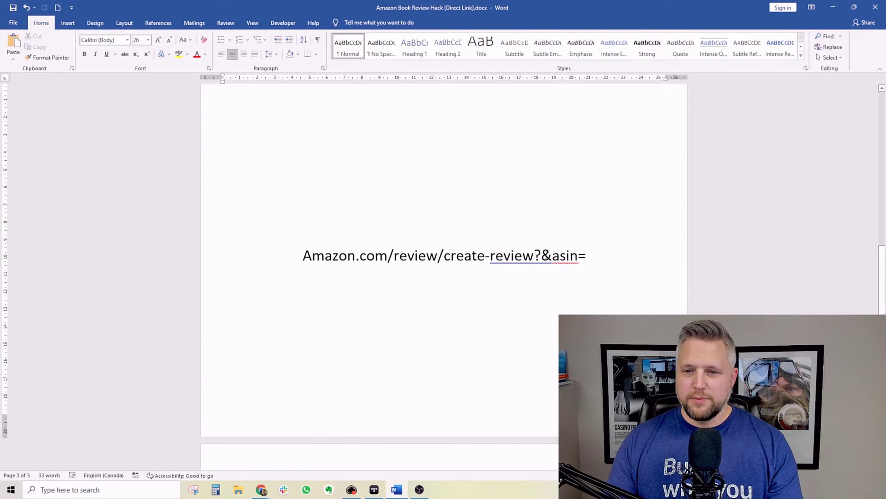
pyautogui.moveTo(552, 255); pyautogui.dragTo(579, 258)
pyautogui.click(580, 259)
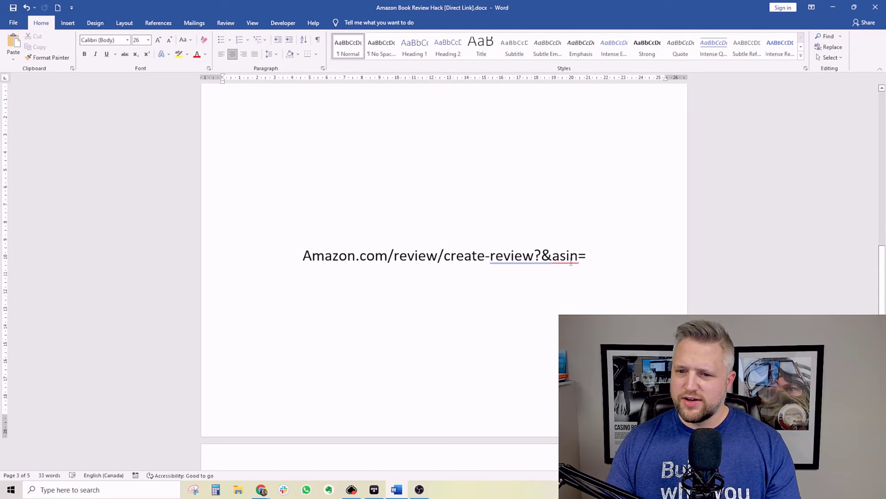
pyautogui.click(608, 253)
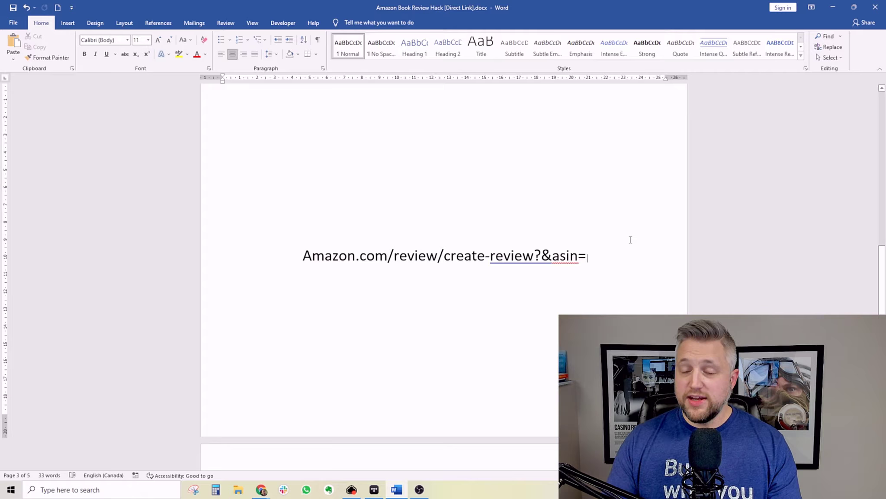
pyautogui.press('BackSpace')
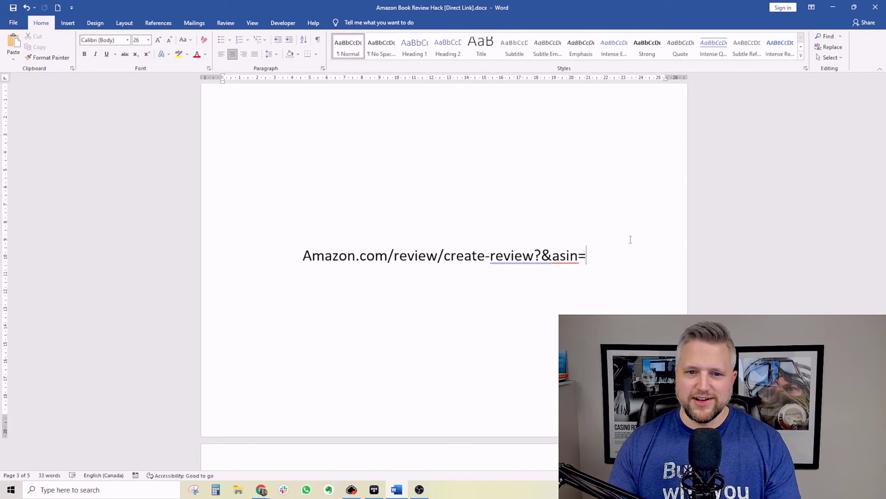
# Step: Copy ASIN B09RBBMQB8 from the book's Product details and paste it after 'asin=' in Word
pyautogui.moveTo(547, 2); pyautogui.dragTo(0, 71)
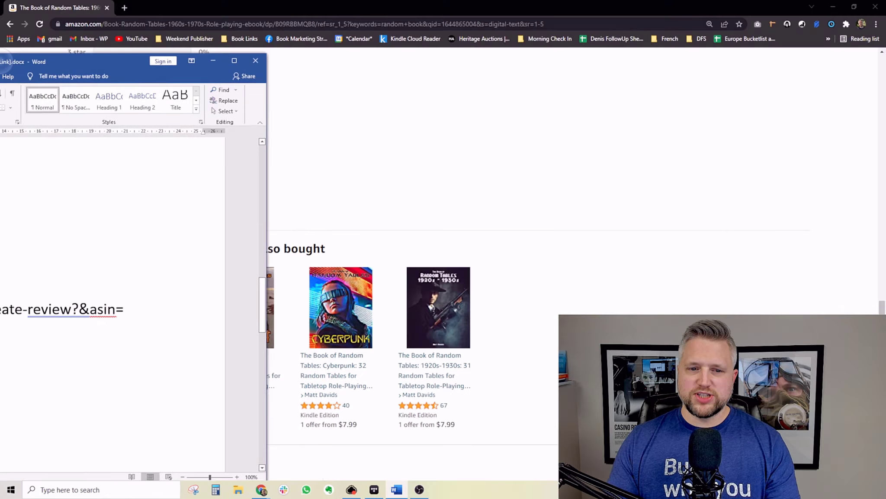
pyautogui.click(362, 166)
pyautogui.scroll(7, 355, 195)
pyautogui.scroll(15, 349, 226)
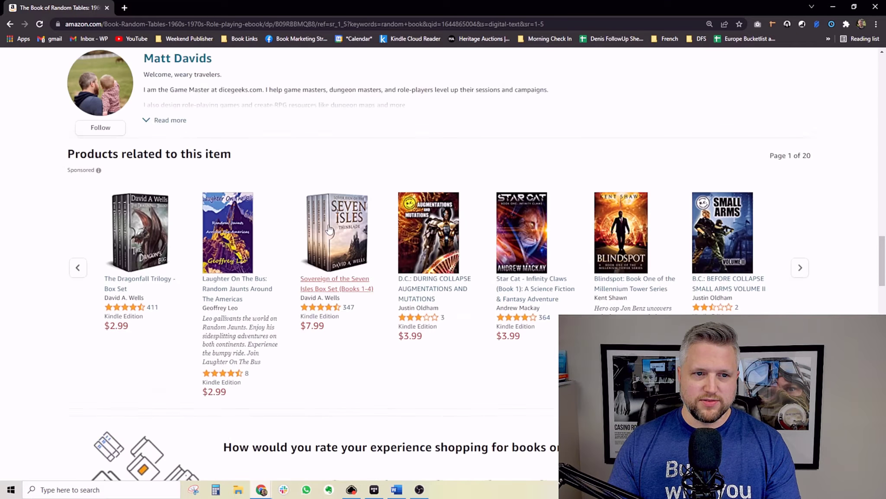
pyautogui.moveTo(63, 210); pyautogui.dragTo(165, 215)
pyautogui.doubleClick(137, 225)
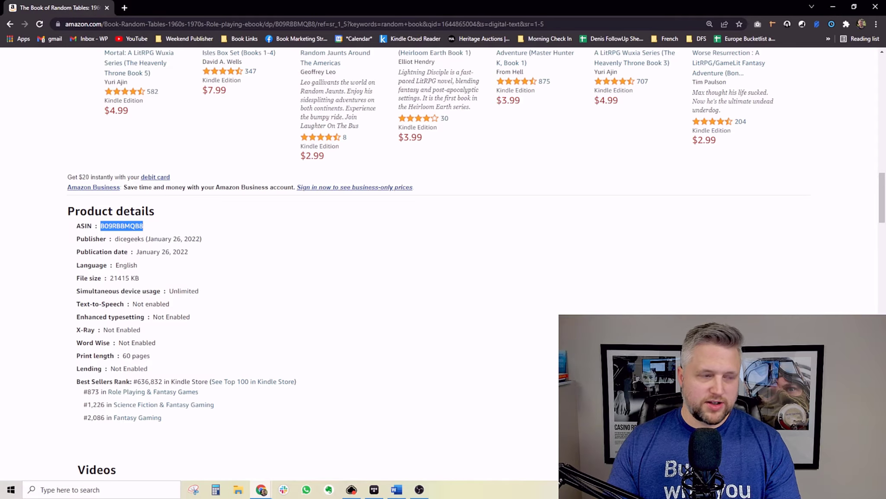
pyautogui.hotkey('ctrl', 'c')
pyautogui.hotkey('alt', 'Tab')
pyautogui.hotkey('ctrl', 'v')
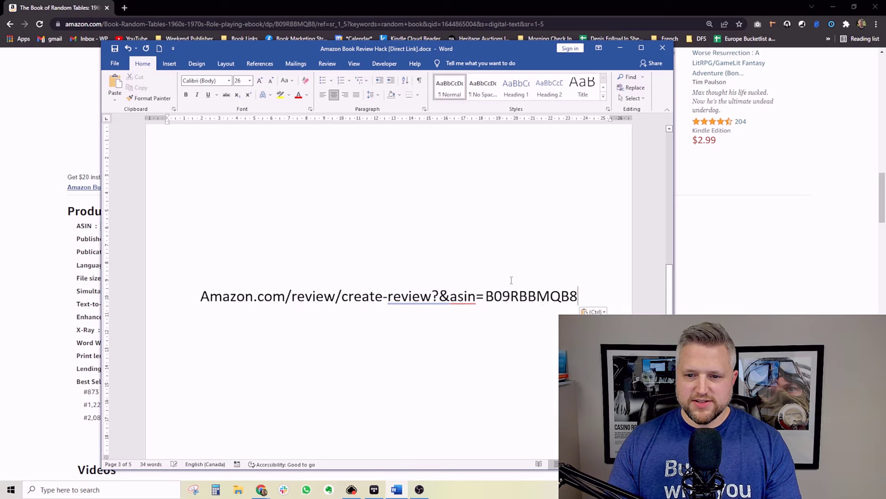
# Step: Load the Amazon.com/review/create-review?&asin=B09RBBMQB8 link in Chrome's address bar to reach the Create Review form
pyautogui.click(147, 303)
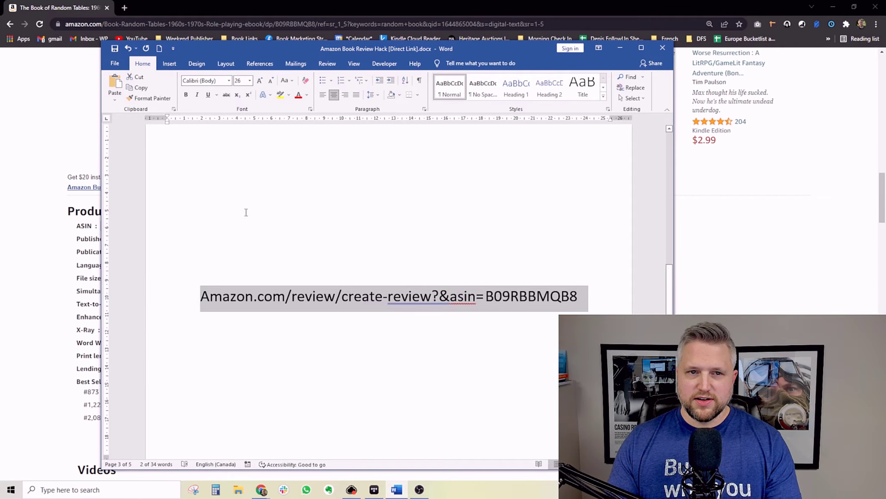
pyautogui.click(215, 4)
pyautogui.click(125, 27)
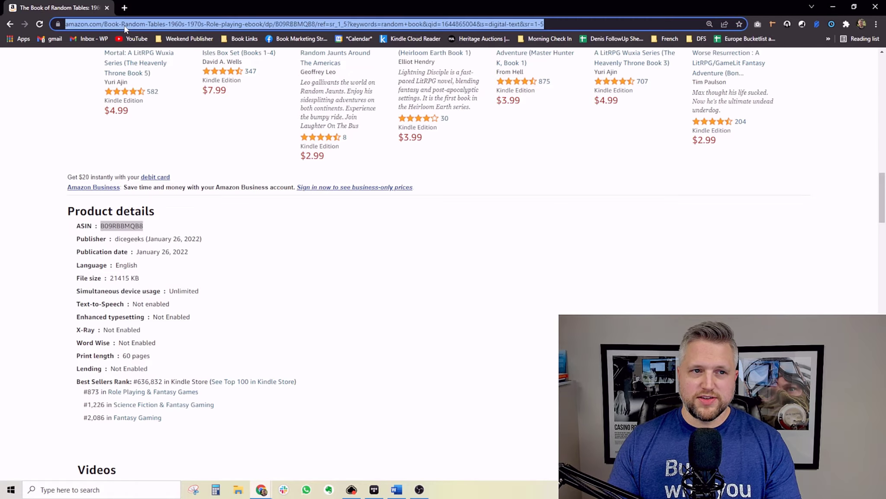
pyautogui.hotkey('ctrl', 'v')
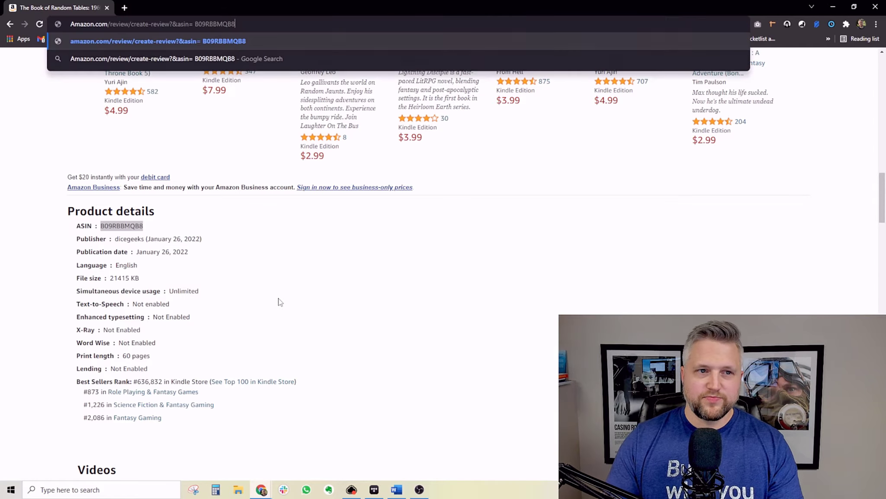
pyautogui.press('Return')
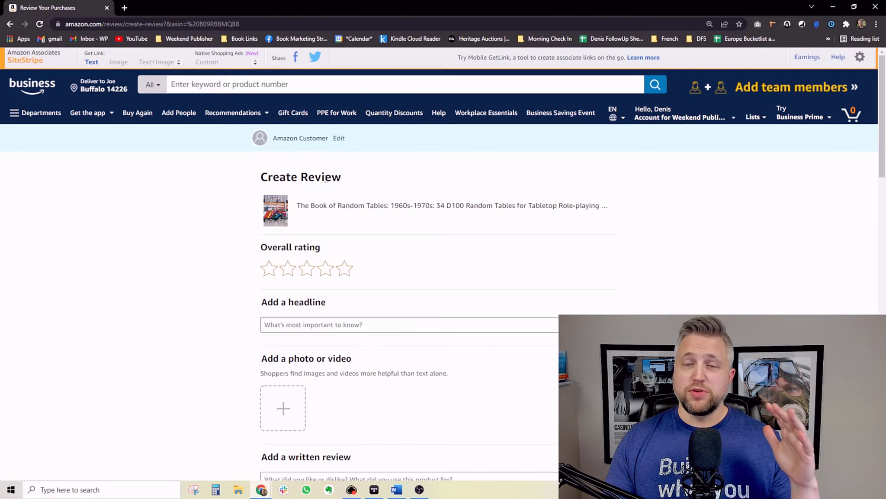
pyautogui.moveTo(256, 177); pyautogui.dragTo(387, 181)
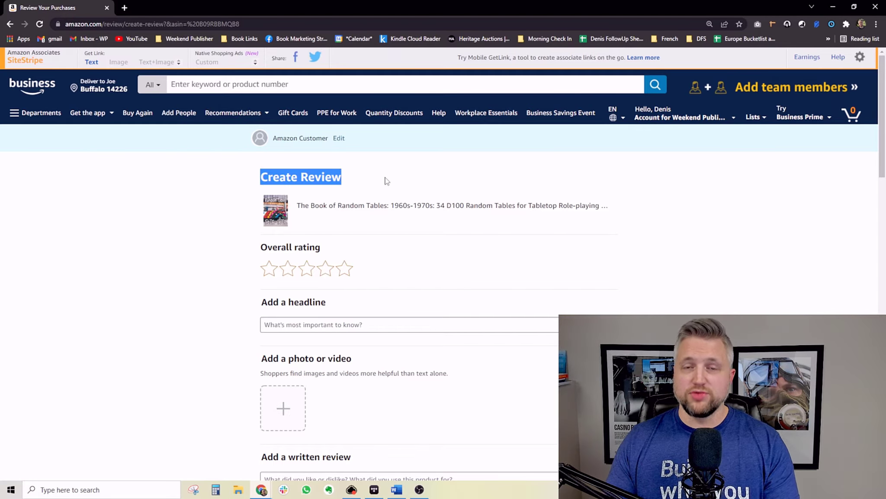
pyautogui.click(387, 181)
pyautogui.scroll(-1, 385, 182)
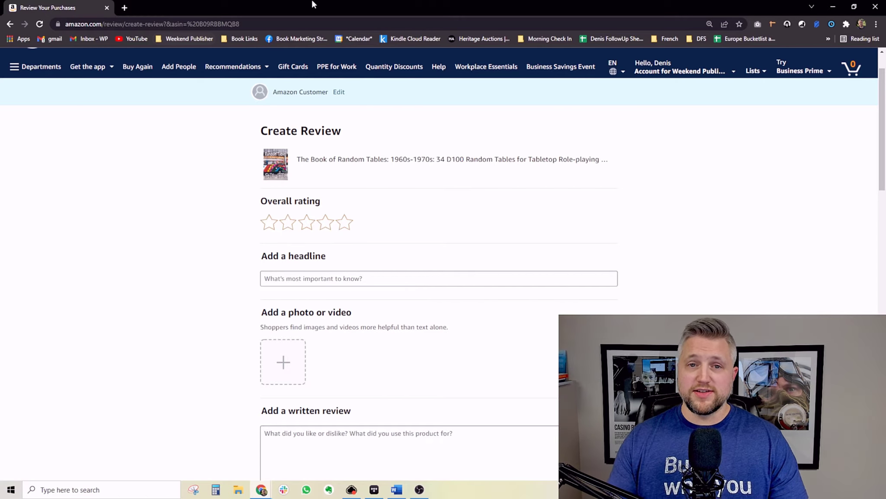
# Step: Maximize Word and change the review link's domain from .com to .ca
pyautogui.press('super+Down')
pyautogui.press('super+Down')
pyautogui.doubleClick(431, 47)
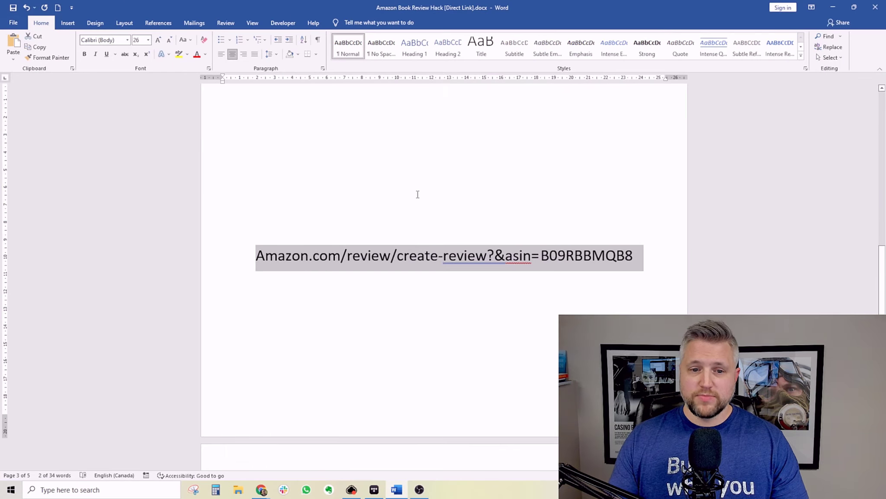
pyautogui.moveTo(309, 257); pyautogui.dragTo(341, 257)
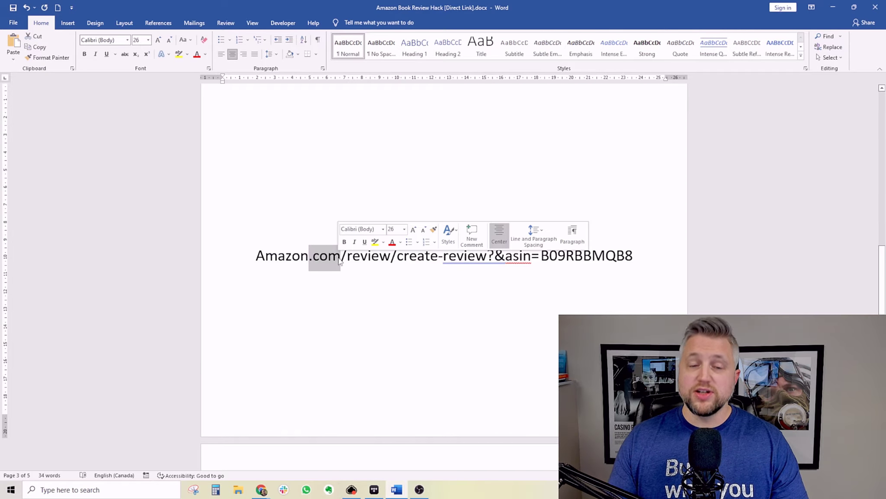
pyautogui.click(341, 259)
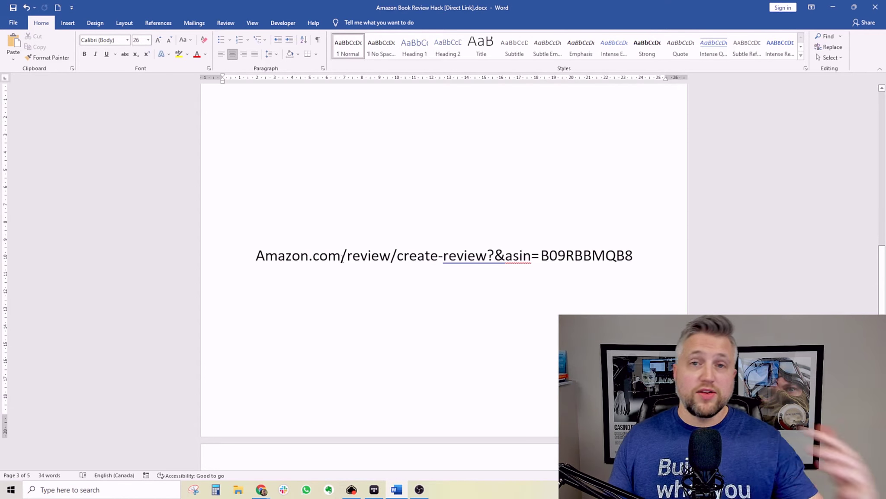
pyautogui.press('Left')
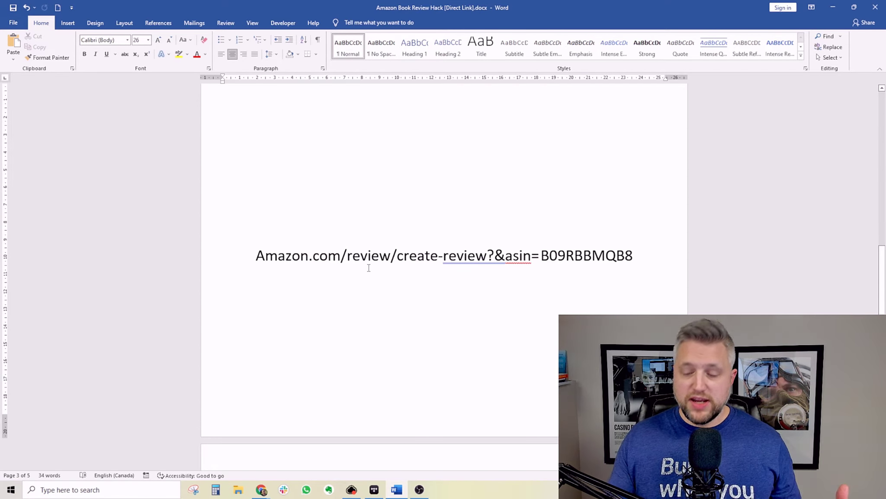
pyautogui.press('Delete')
pyautogui.write('.uk')
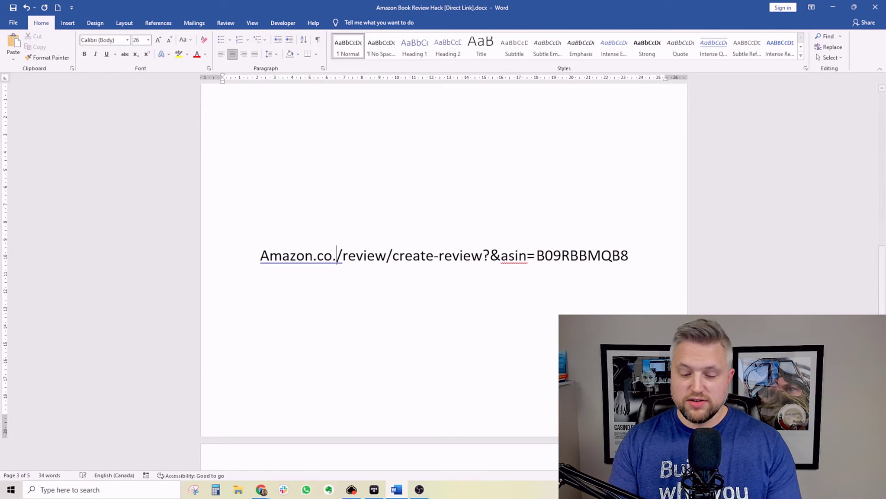
pyautogui.press('BackSpace')
pyautogui.press('BackSpace')
pyautogui.press('BackSpace')
pyautogui.press('BackSpace')
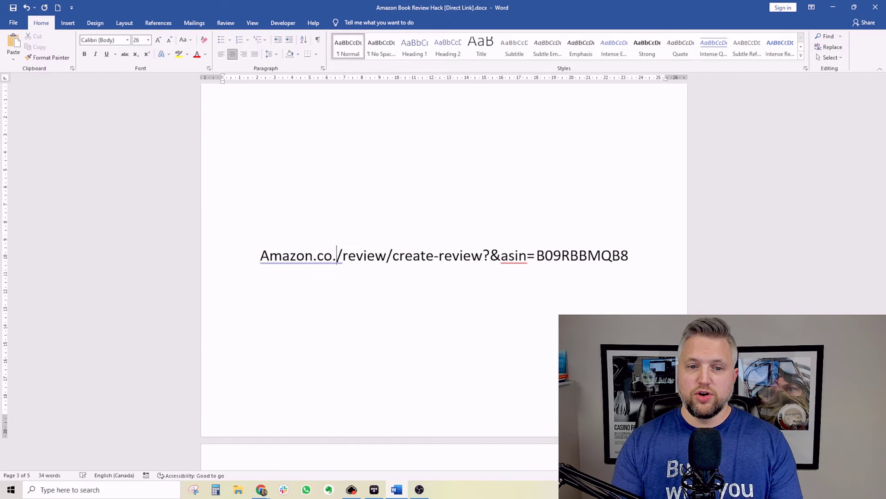
pyautogui.write('a')
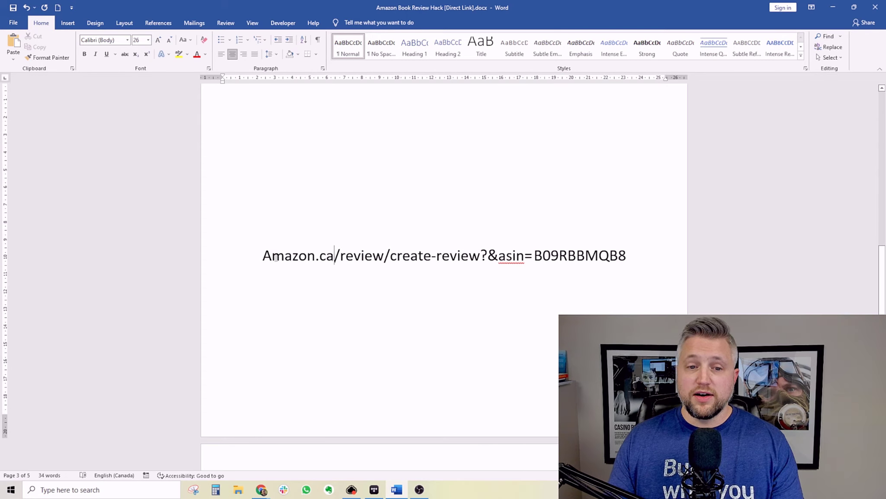
# Step: Highlight the ASIN B09RBBMQB8, then the whole Amazon.ca review link line
pyautogui.press('Home')
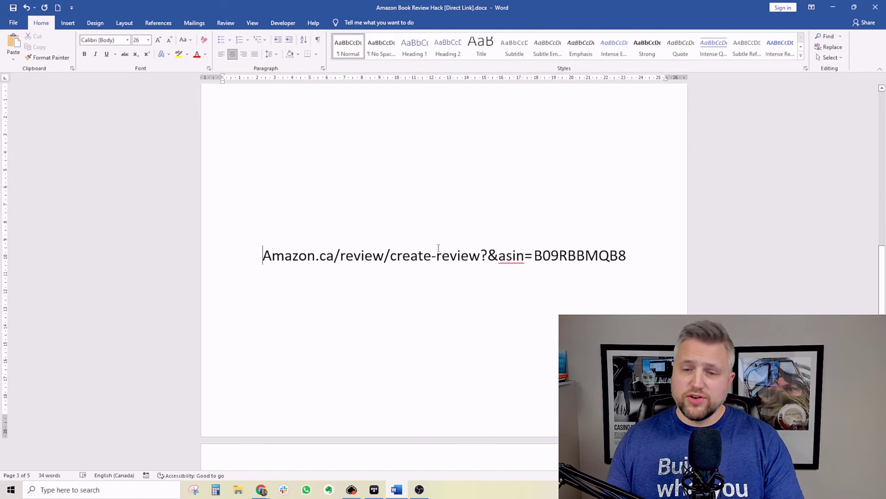
pyautogui.doubleClick(569, 258)
pyautogui.click(567, 261)
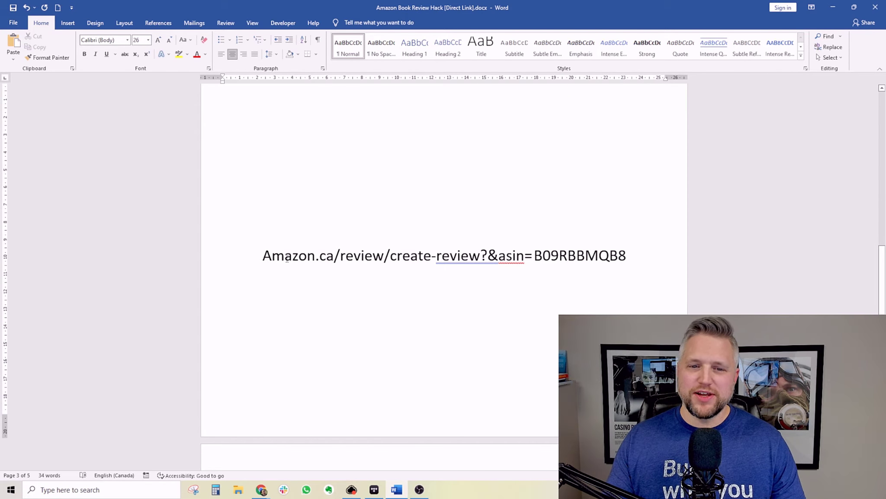
pyautogui.moveTo(262, 256); pyautogui.dragTo(628, 255)
pyautogui.click(575, 269)
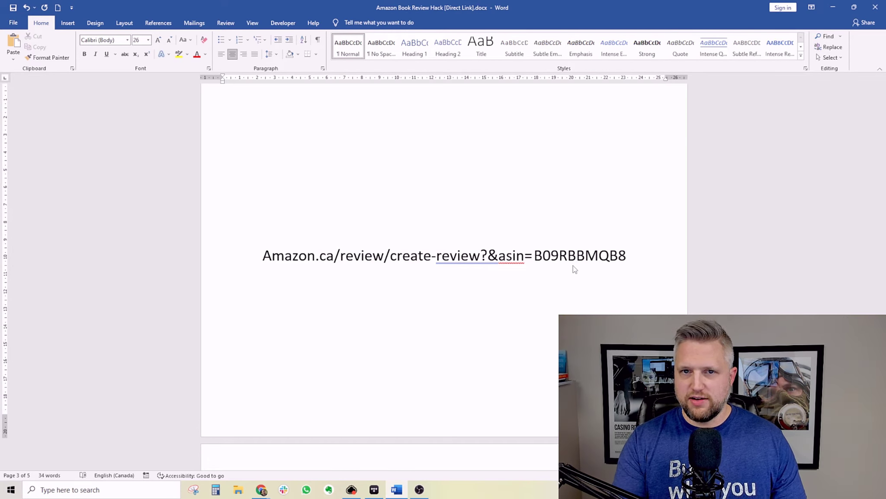
# Step: Scroll back up to page 2 with the Challenge/ Friction, Solution and BONUS bullets
pyautogui.scroll(5, 395, 263)
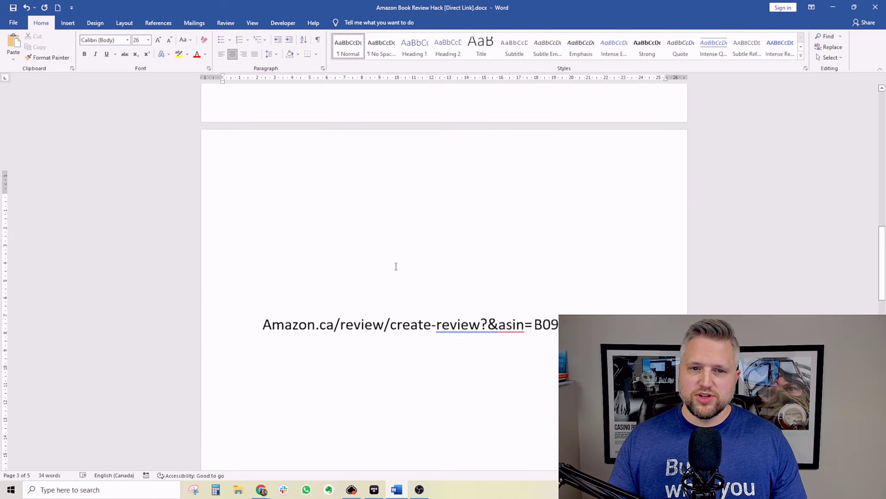
pyautogui.scroll(4, 397, 286)
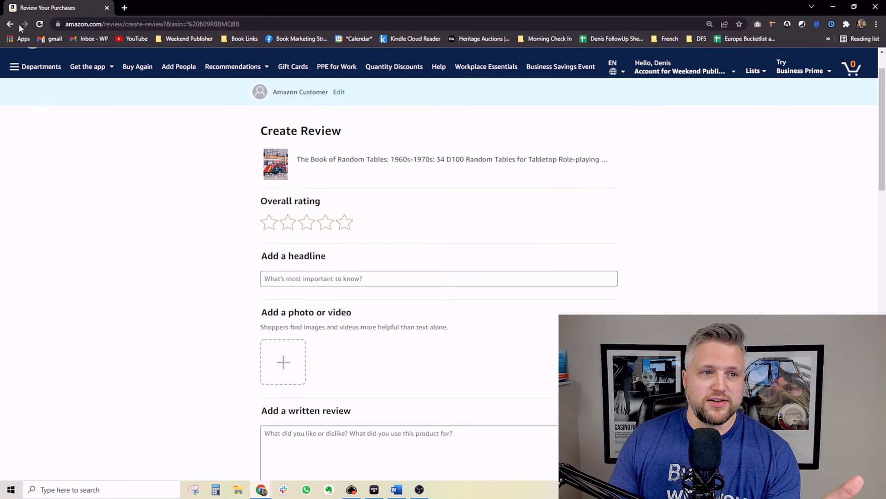
# Step: Go back to the random book search results and open The Book of Random Tables: Quests page
pyautogui.click(9, 25)
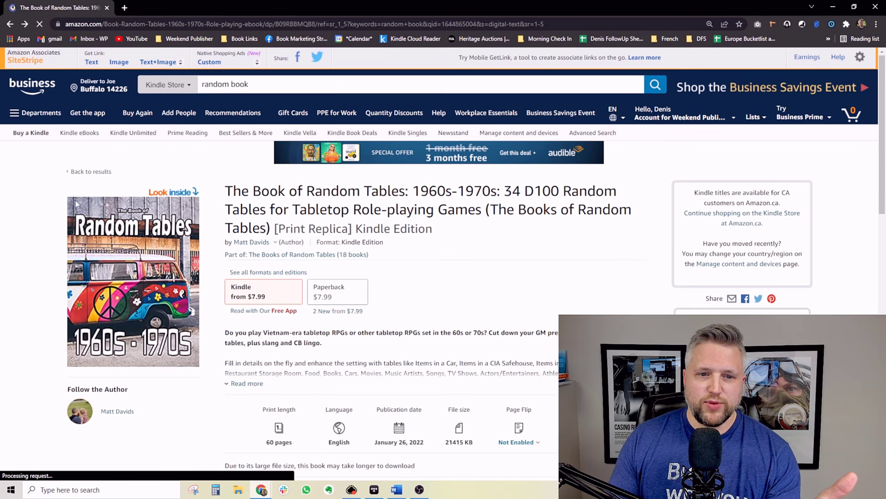
pyautogui.click(10, 24)
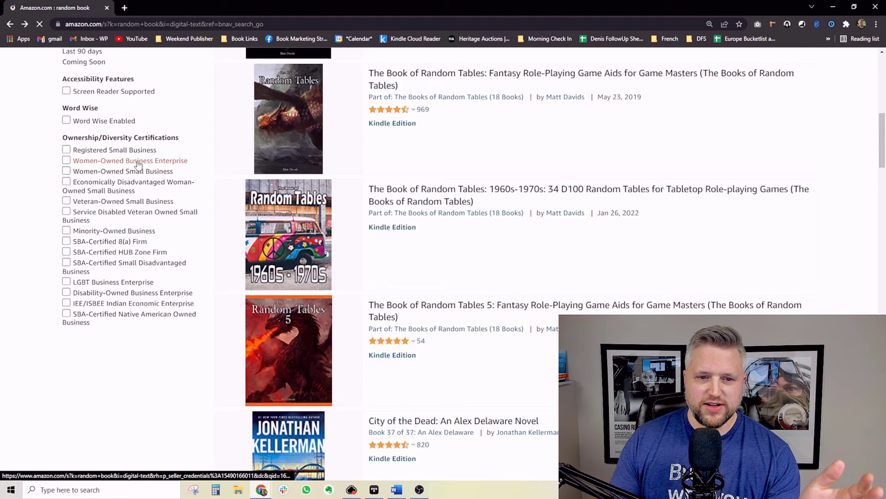
pyautogui.scroll(3, 391, 184)
pyautogui.click(433, 199)
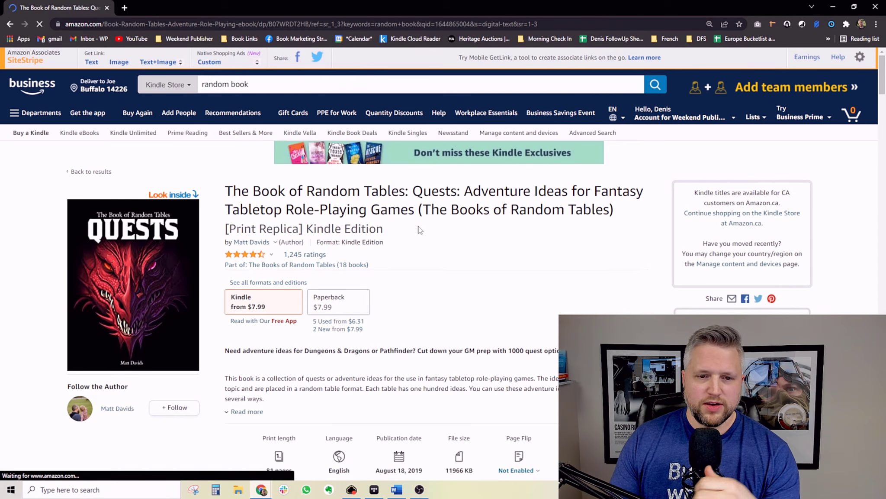
pyautogui.scroll(-20, 424, 225)
pyautogui.scroll(5, 440, 252)
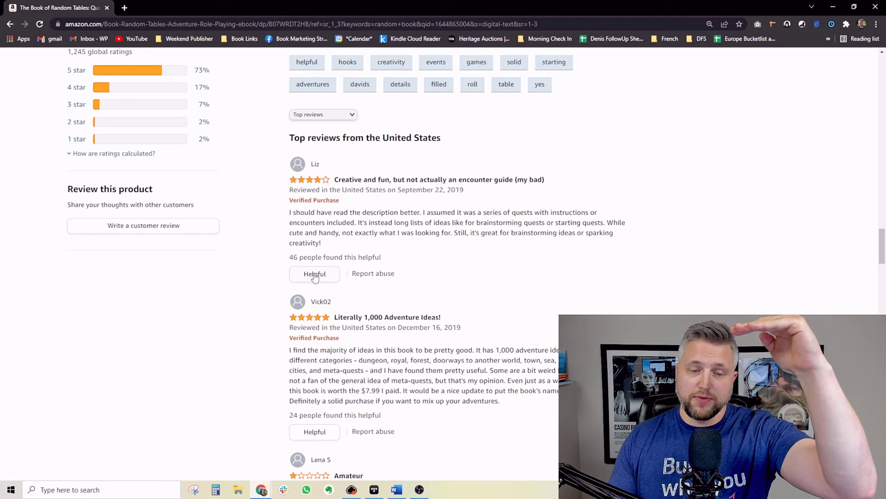
# Step: Scroll to the Quests book's top reviews and highlight passages in the first review
pyautogui.scroll(-1, 318, 277)
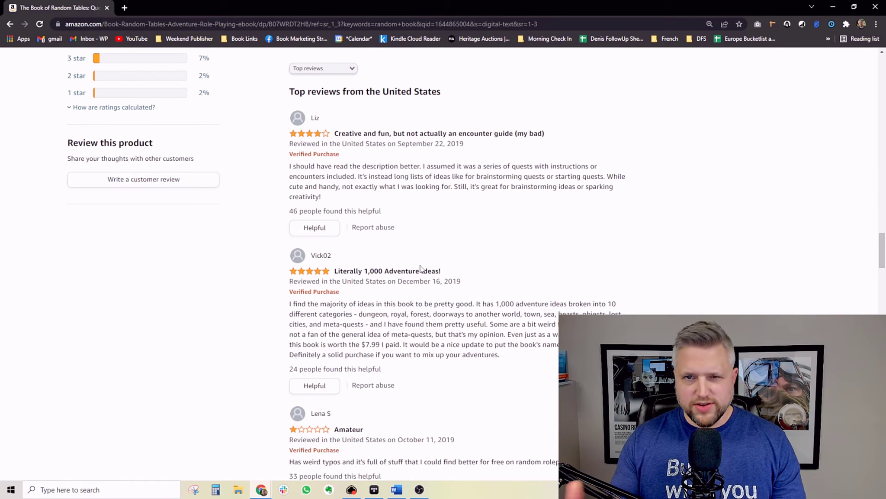
pyautogui.moveTo(352, 166); pyautogui.dragTo(388, 167)
pyautogui.click(389, 186)
pyautogui.click(390, 167)
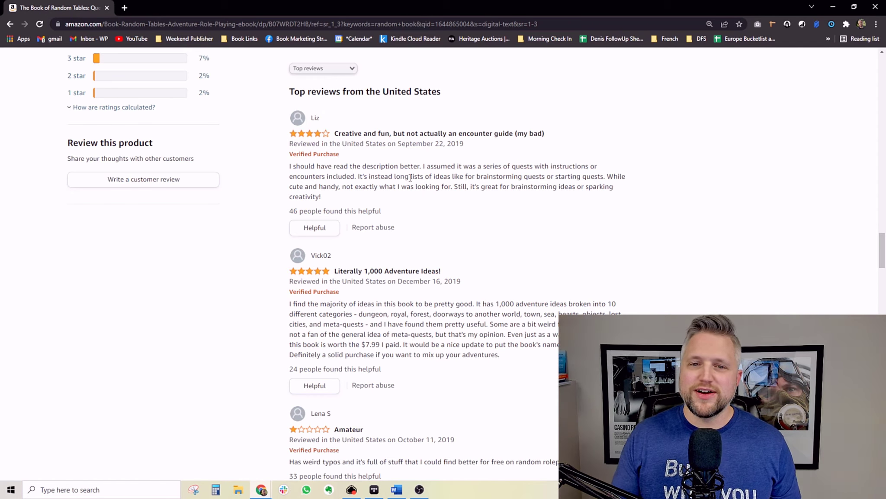
pyautogui.scroll(2, 416, 186)
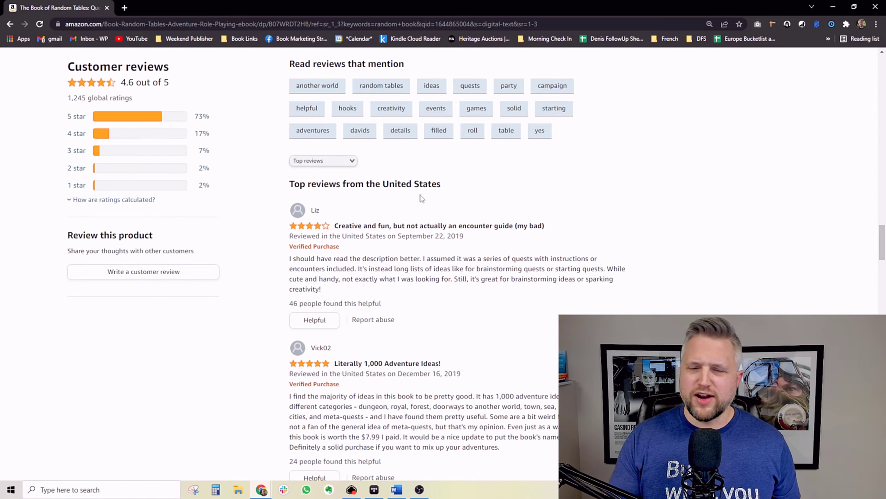
pyautogui.moveTo(413, 258); pyautogui.dragTo(411, 279)
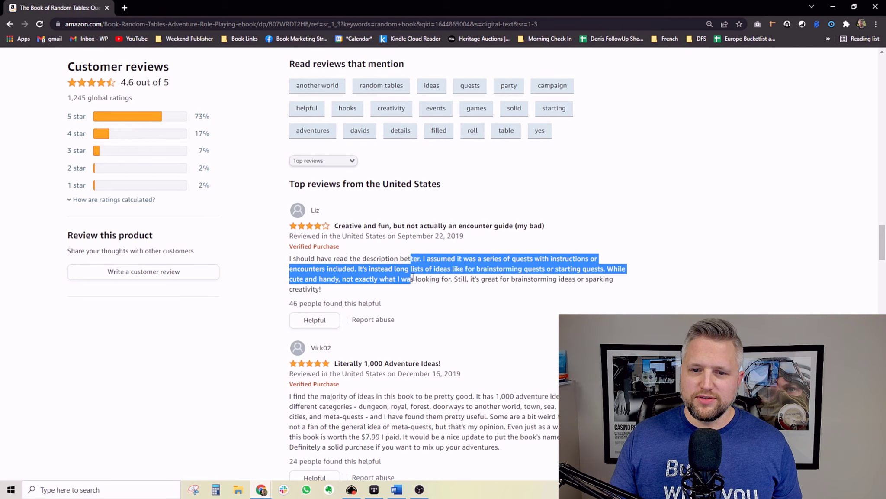
pyautogui.click(411, 279)
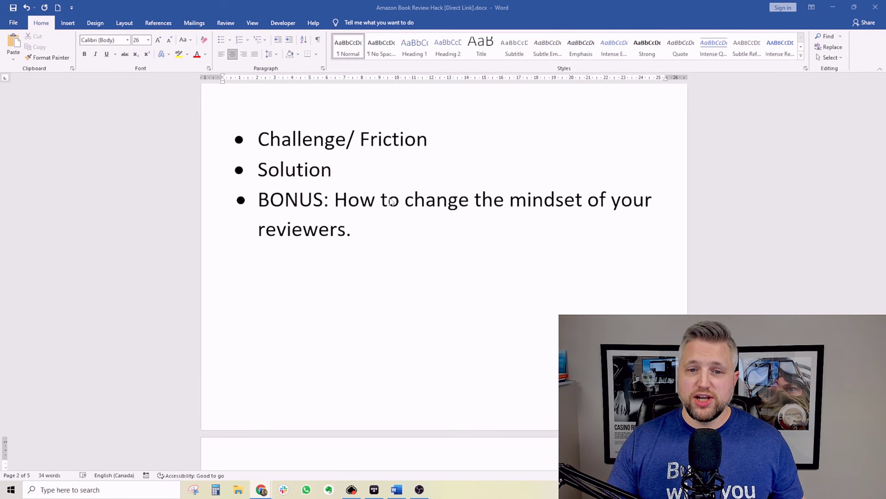
# Step: Scroll to page 5 and delete the blank line above the 'Change the word review to comment' tip
pyautogui.scroll(-10, 399, 222)
pyautogui.scroll(-5, 402, 228)
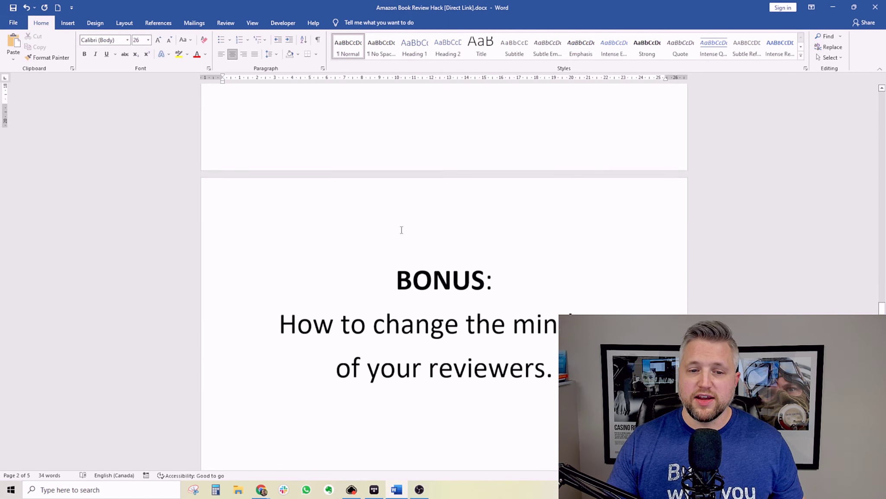
pyautogui.moveTo(230, 221); pyautogui.dragTo(224, 253)
pyautogui.click(230, 273)
pyautogui.scroll(-8, 234, 274)
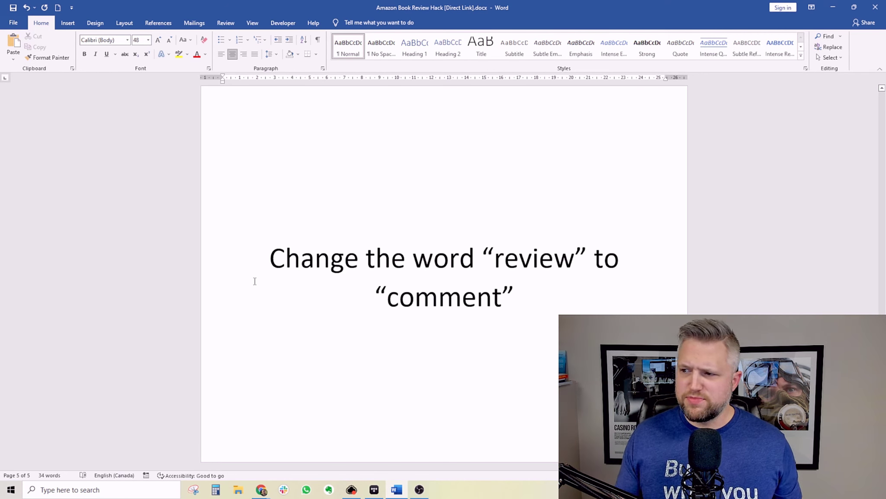
pyautogui.click(490, 196)
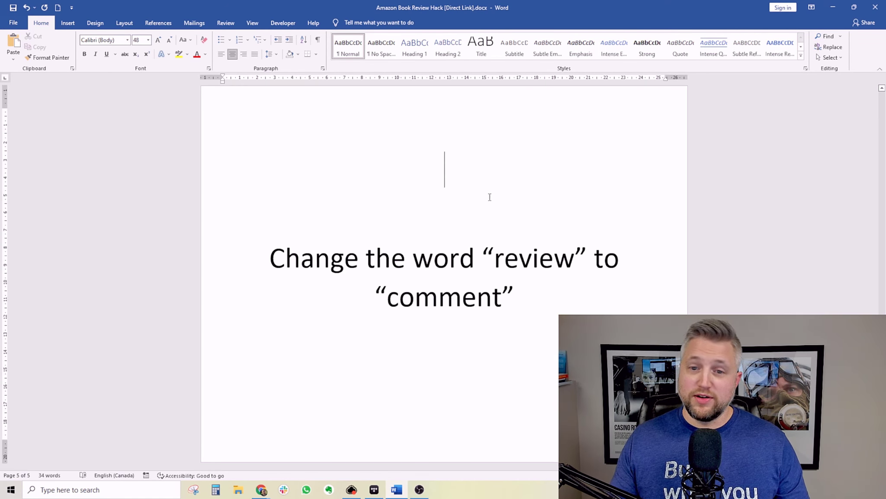
pyautogui.press('Delete')
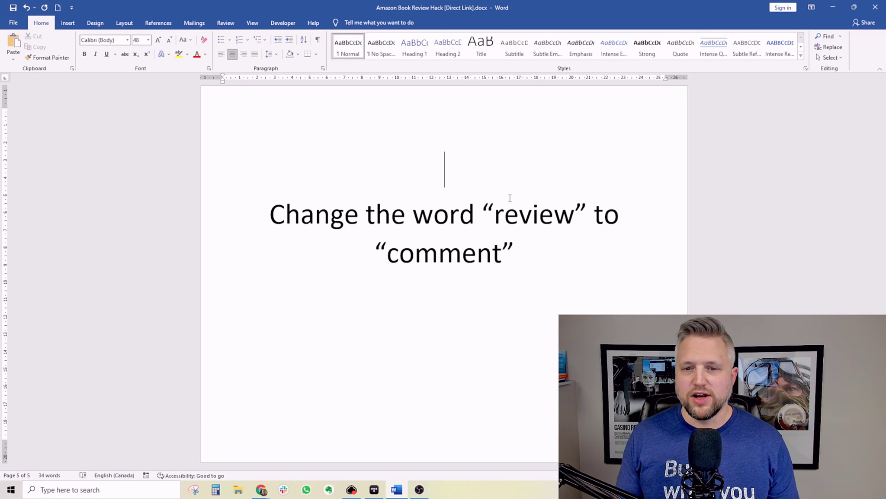
# Step: Place the insertion point in the Challenge/ Friction bullet
pyautogui.scroll(15, 537, 337)
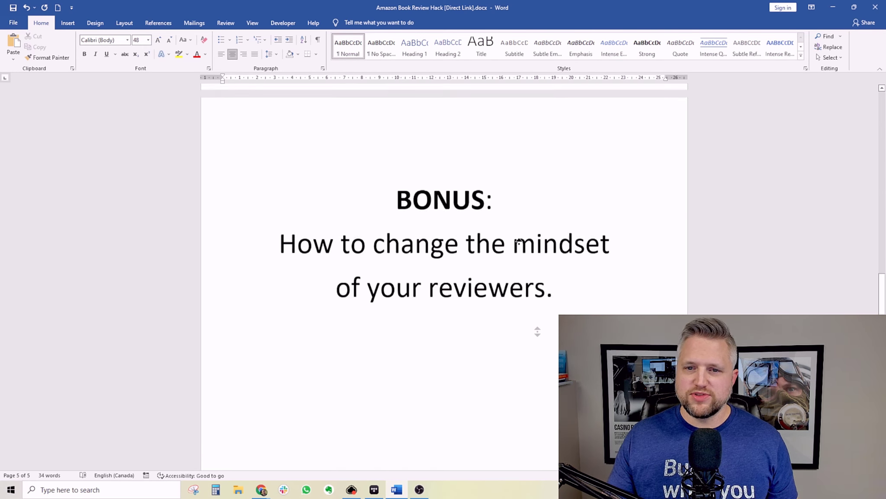
pyautogui.scroll(3, 515, 268)
pyautogui.scroll(-2, 515, 268)
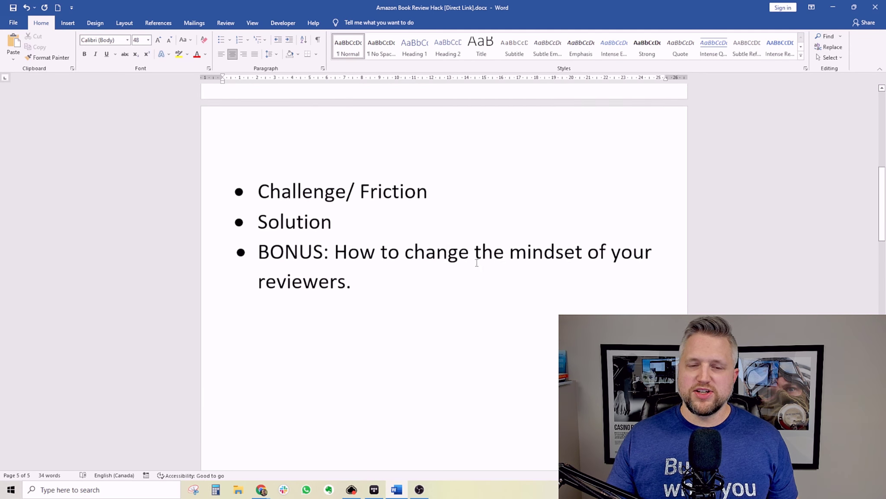
pyautogui.click(360, 169)
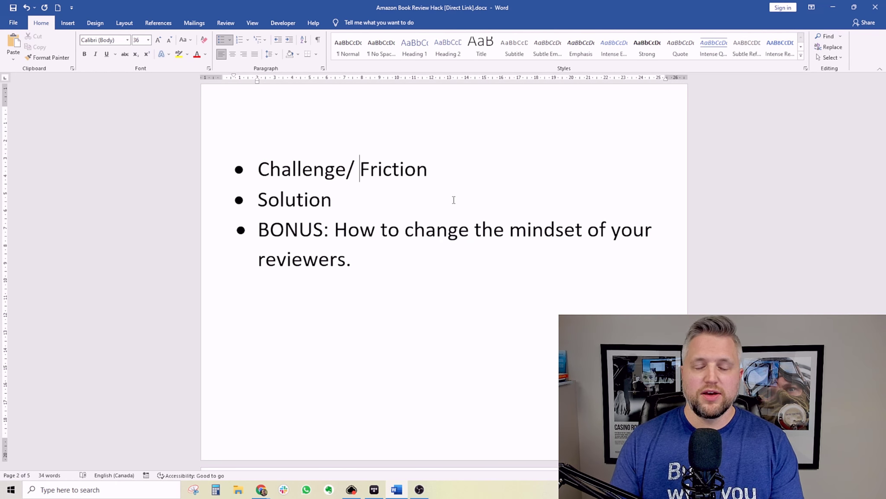
# Step: Edit the review URL's domain from .ca to .co.uk, giving Amazon.co.uk/review/create-review?&asin=B09RBBMQB8
pyautogui.scroll(-3, 226, 196)
pyautogui.scroll(-12, 230, 216)
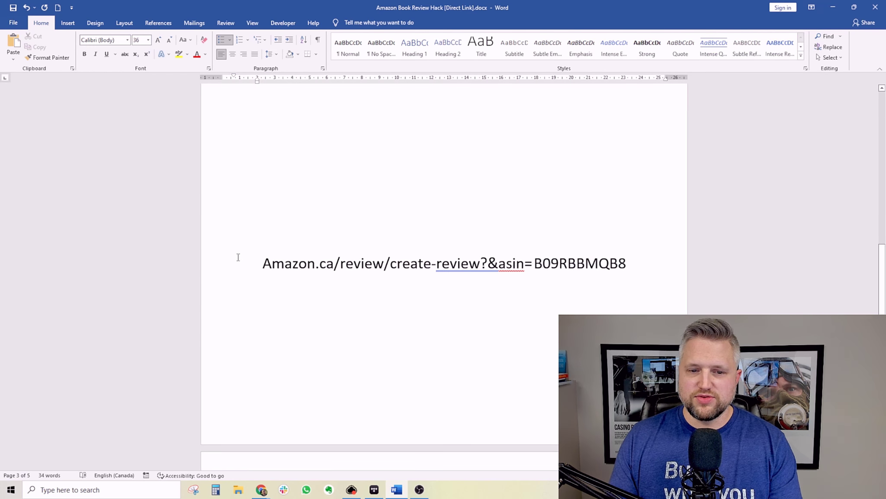
pyautogui.moveTo(237, 260); pyautogui.dragTo(636, 263)
pyautogui.click(599, 263)
pyautogui.click(334, 263)
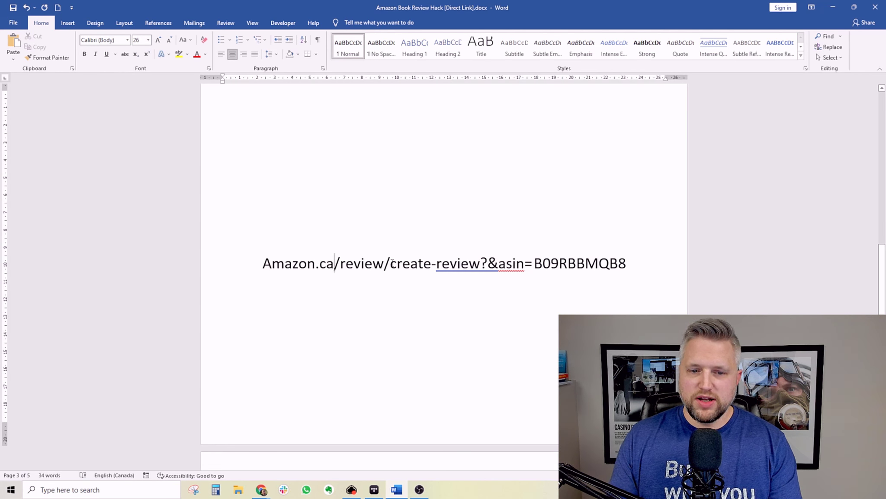
pyautogui.press('BackSpace')
pyautogui.write('om')
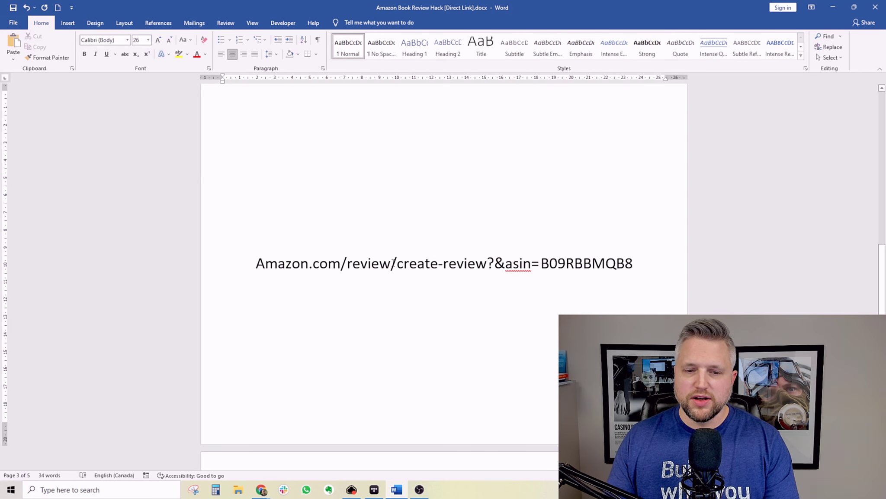
pyautogui.press('BackSpace')
pyautogui.press('BackSpace')
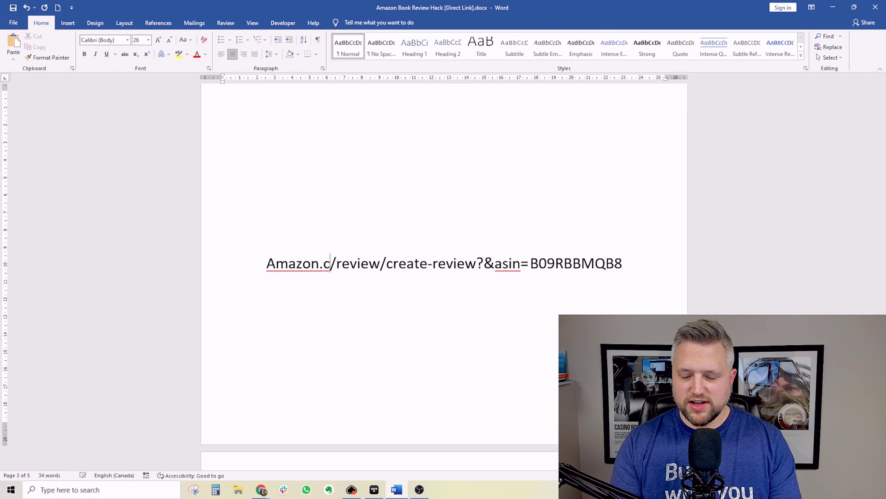
pyautogui.write('o.uk')
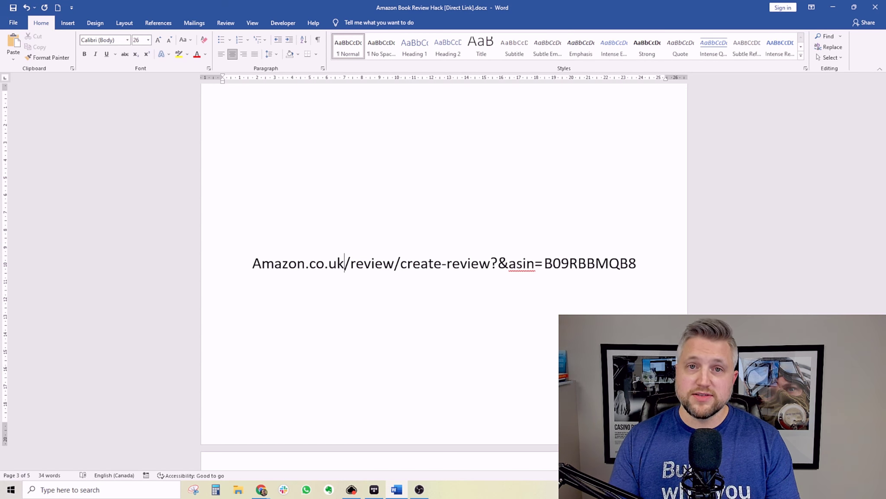
# Step: Scroll past the BONUS page to page 4's “Change the word ‘review’ to ‘comment’” slide
pyautogui.scroll(-10, 383, 264)
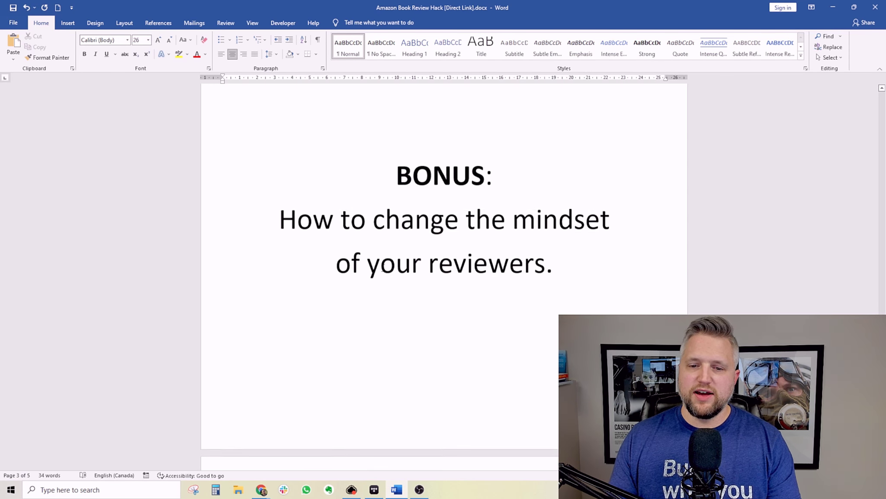
pyautogui.scroll(-5, 384, 268)
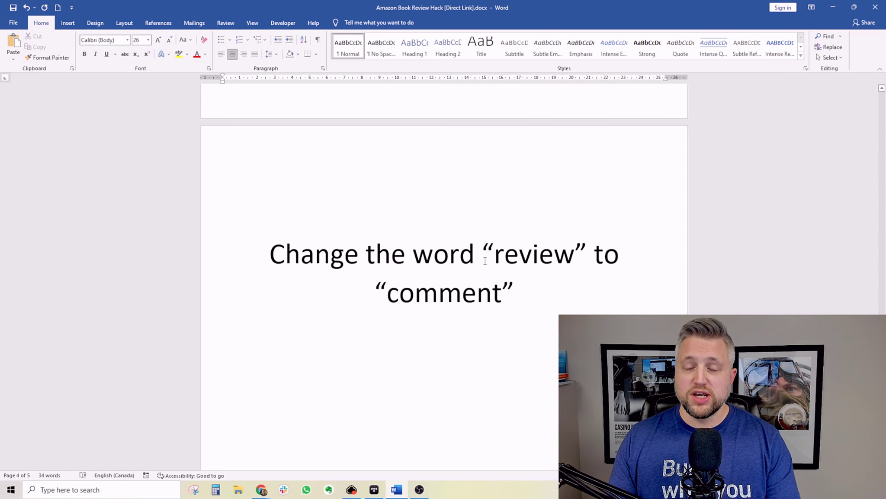